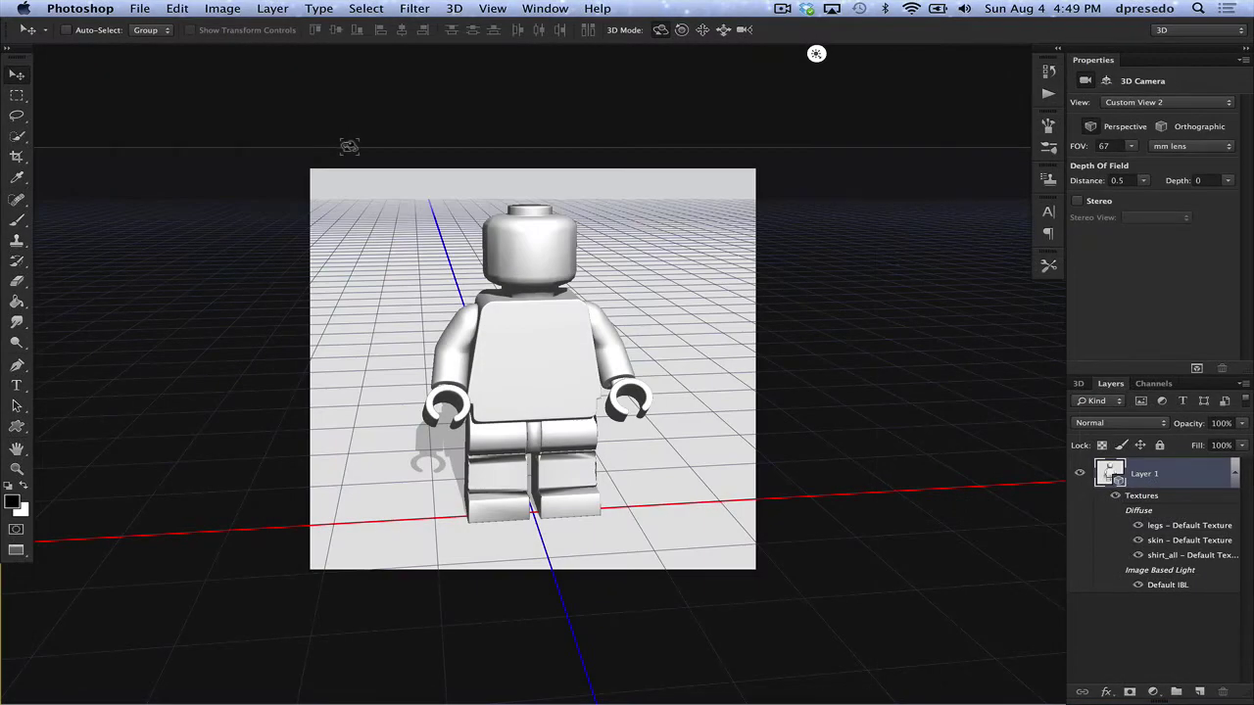
# Paint black scribbled loops across the minifigure's chest with the Brush tool.
pyautogui.click(458, 9)
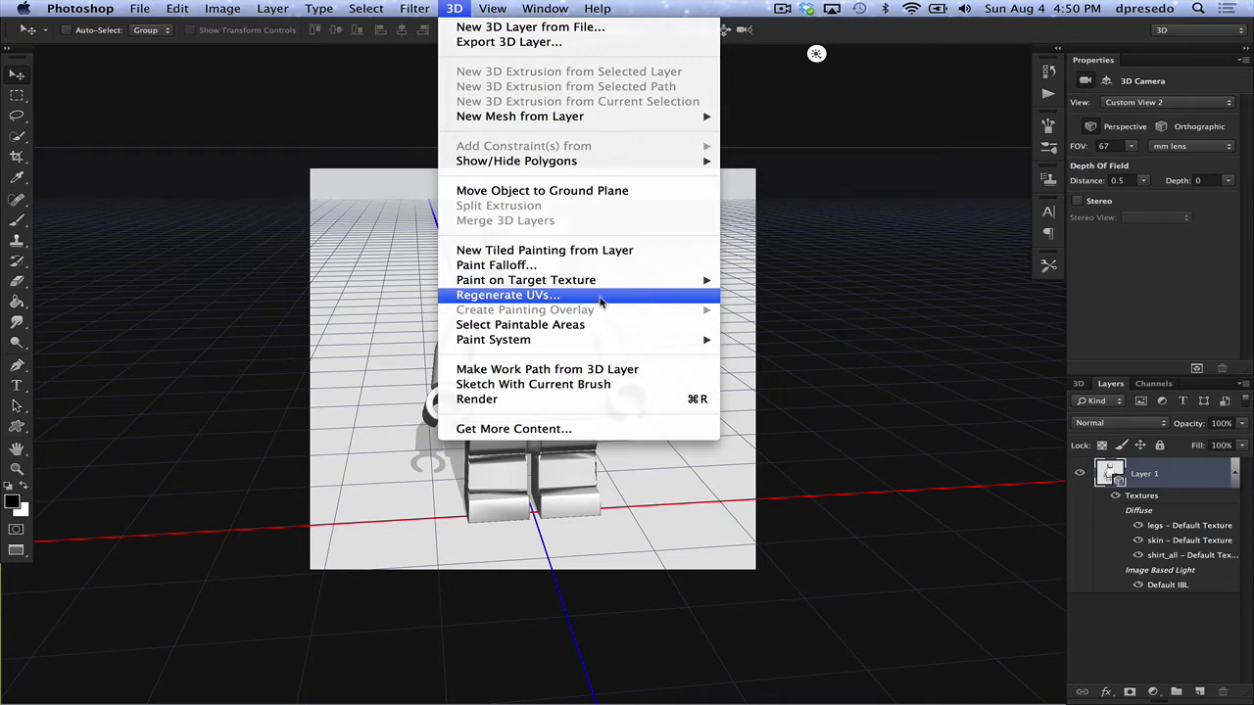
pyautogui.click(769, 283)
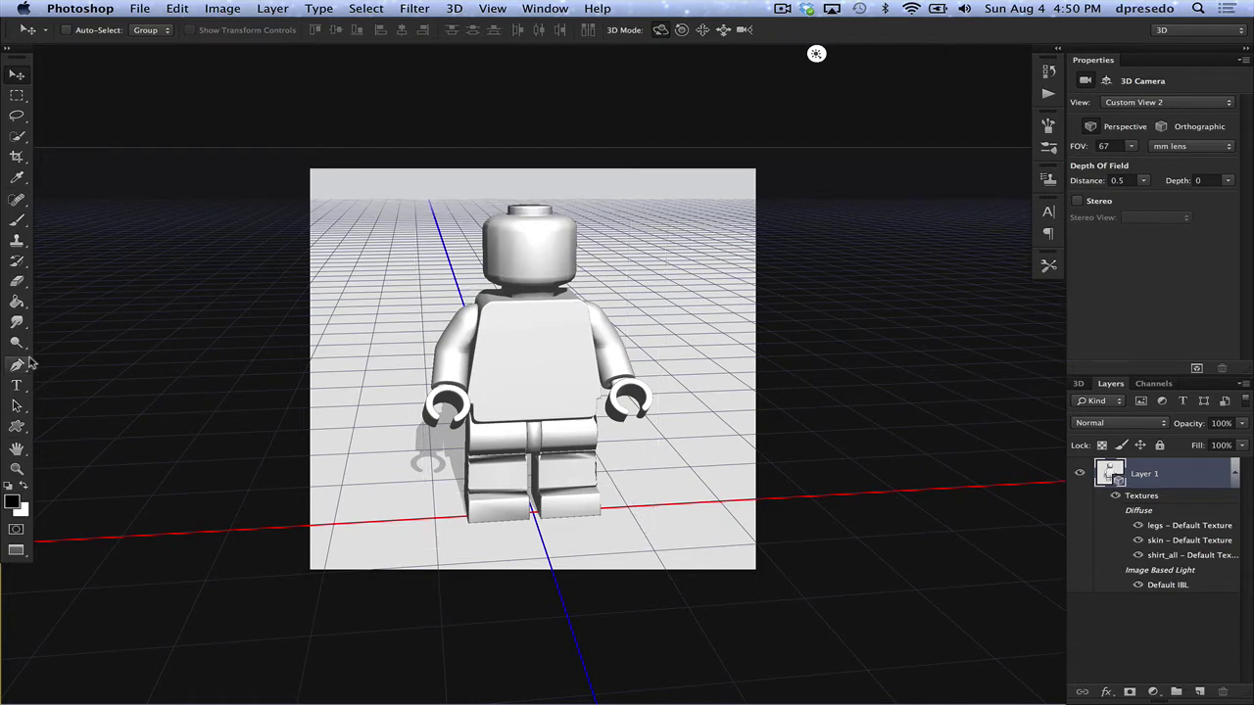
pyautogui.click(16, 219)
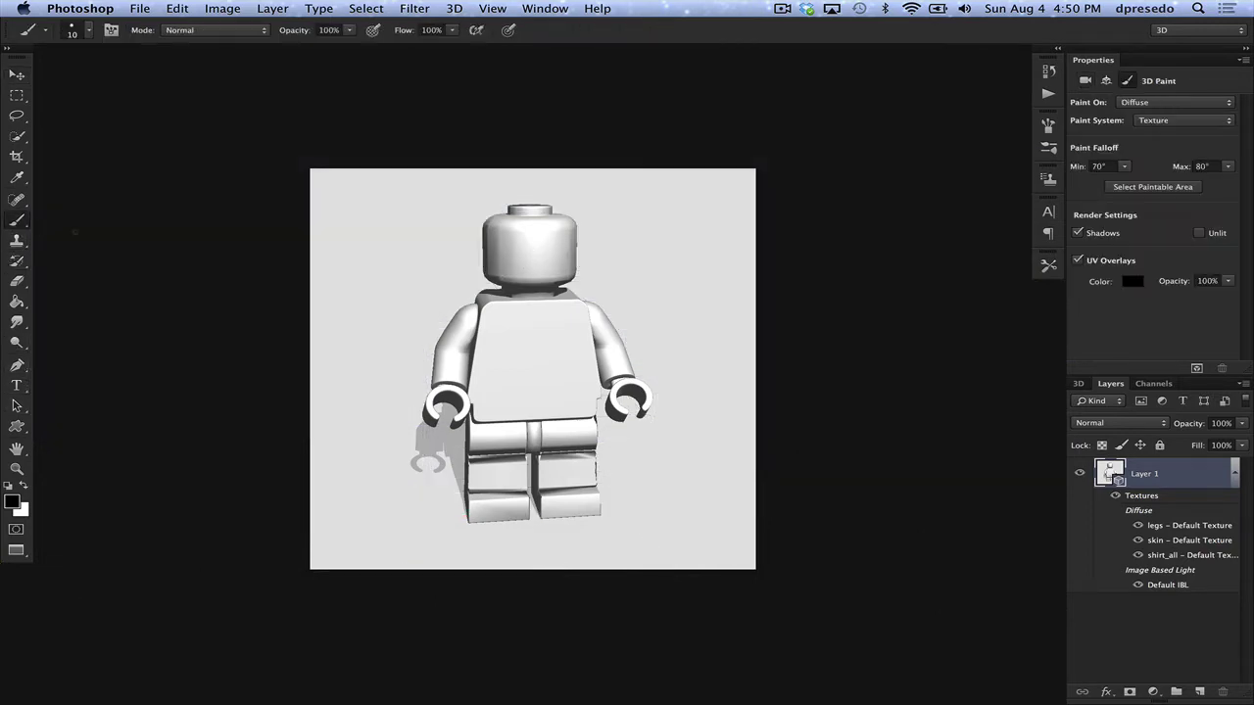
pyautogui.moveTo(539, 319)
pyautogui.mouseDown()
pyautogui.moveTo(517, 364)
pyautogui.moveTo(548, 324)
pyautogui.moveTo(554, 357)
pyautogui.moveTo(519, 378)
pyautogui.moveTo(509, 338)
pyautogui.moveTo(538, 331)
pyautogui.moveTo(530, 376)
pyautogui.moveTo(549, 343)
pyautogui.moveTo(520, 352)
pyautogui.mouseUp()
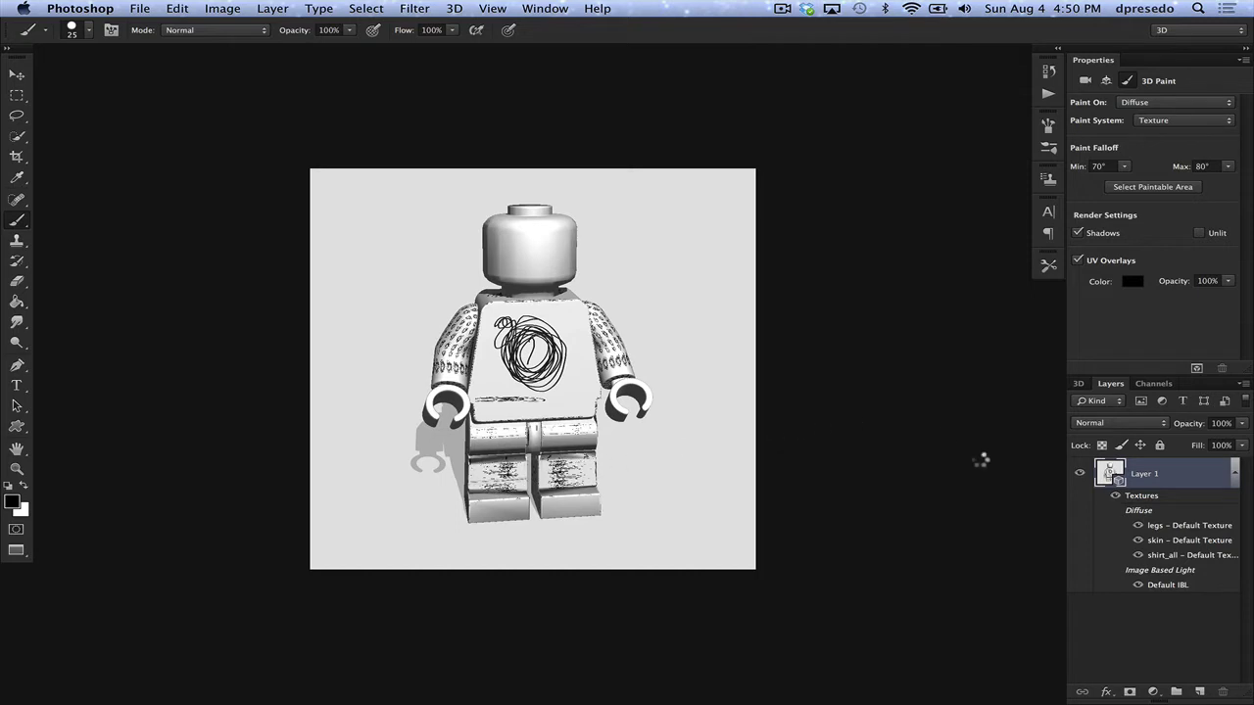
# Scribble on the separate shirt texture and close it with Don't Save, then add black torso strokes.
pyautogui.doubleClick(1162, 555)
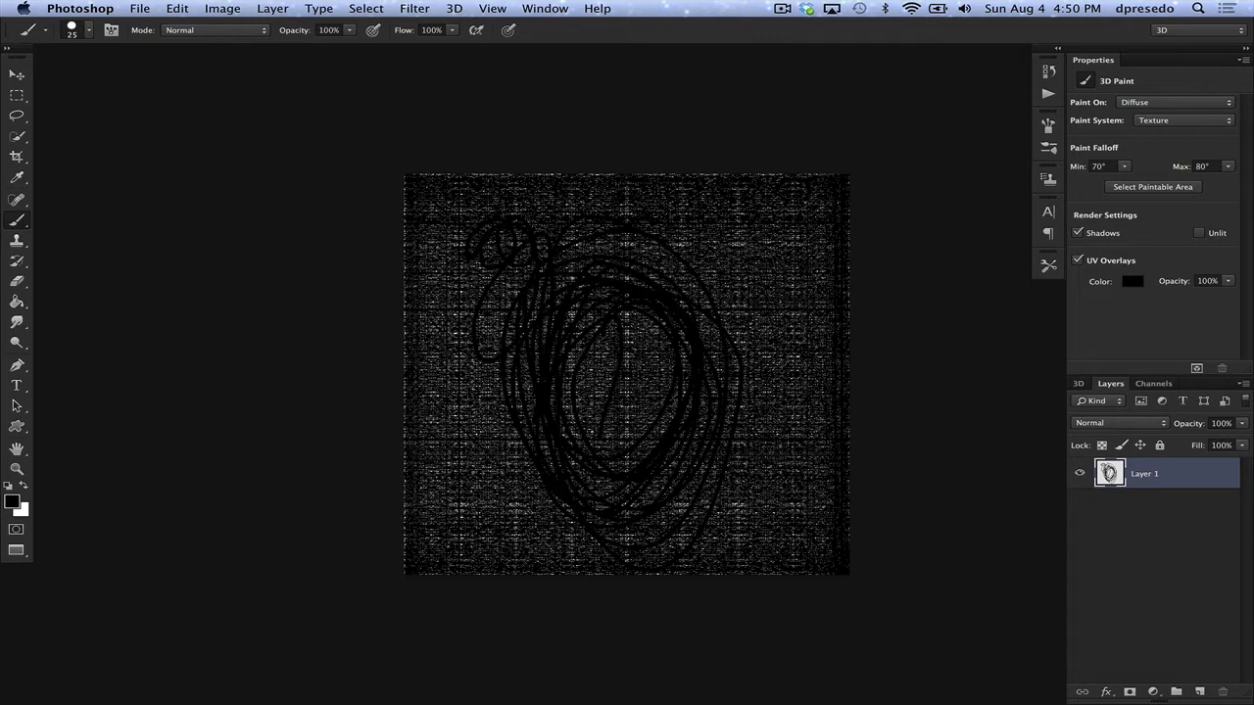
pyautogui.moveTo(755, 239)
pyautogui.mouseDown()
pyautogui.moveTo(704, 257)
pyautogui.moveTo(730, 312)
pyautogui.moveTo(795, 298)
pyautogui.moveTo(727, 296)
pyautogui.moveTo(762, 343)
pyautogui.moveTo(746, 445)
pyautogui.mouseUp()
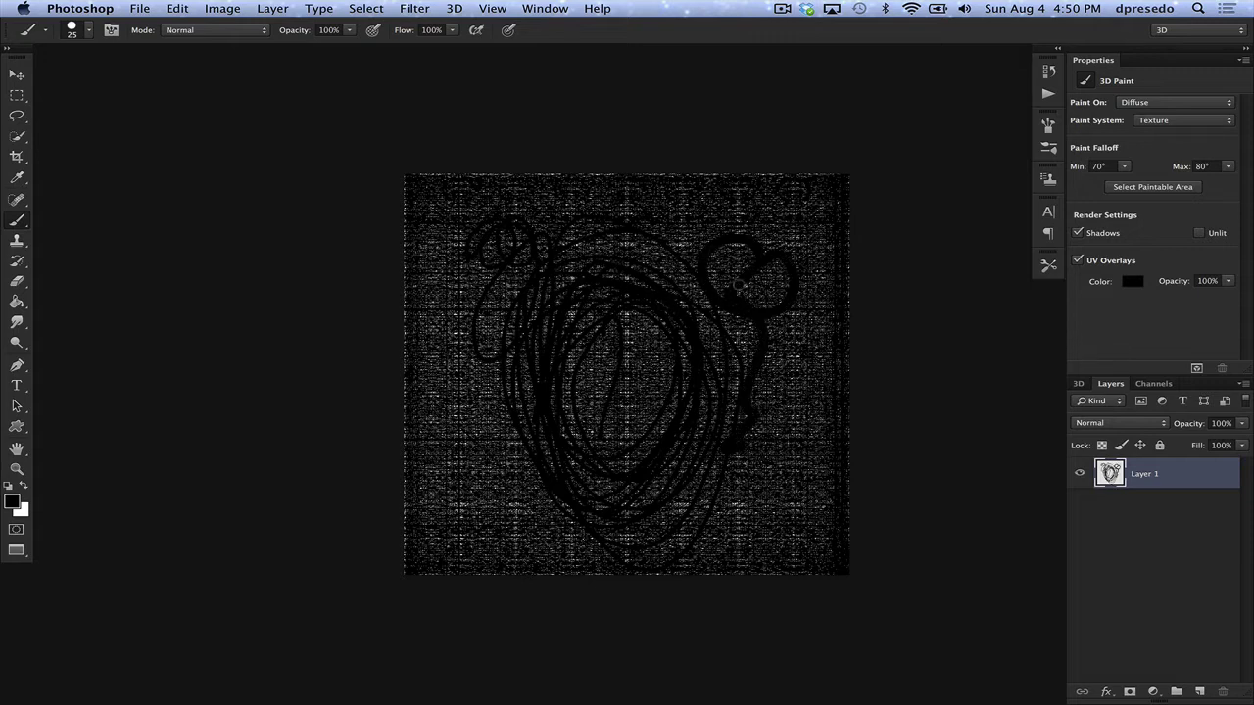
pyautogui.press('super+w')
pyautogui.click(576, 256)
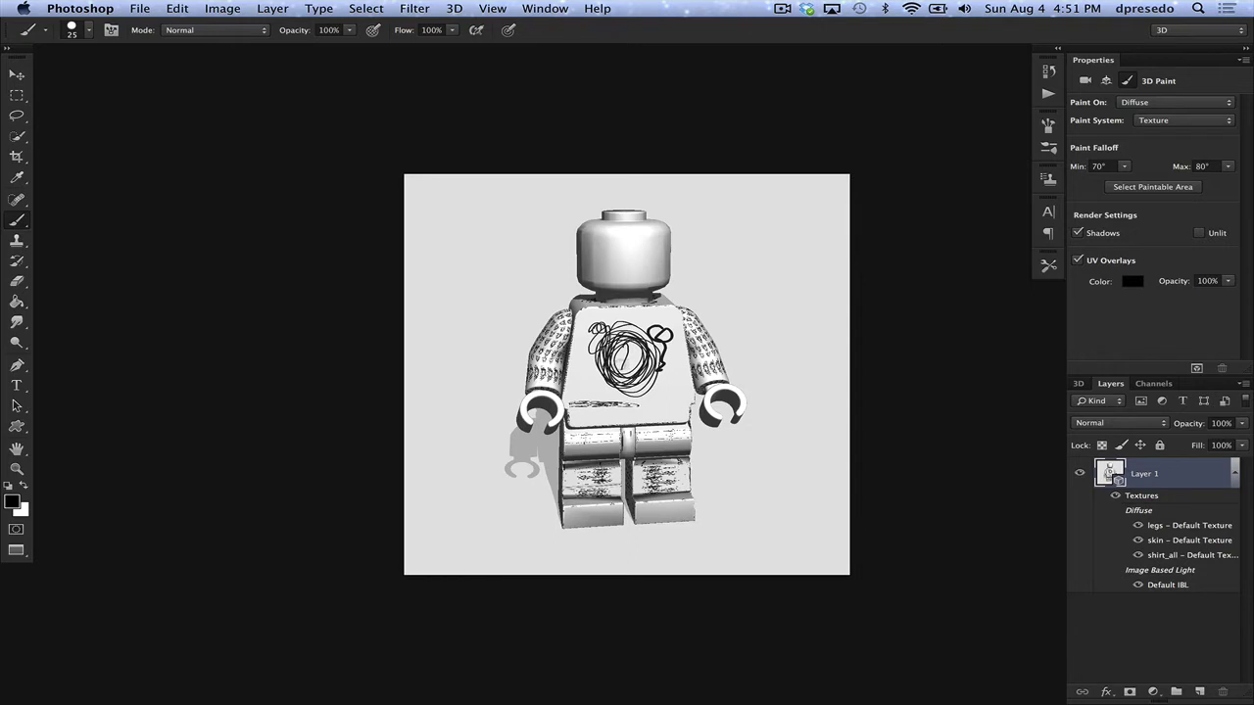
pyautogui.moveTo(593, 373)
pyautogui.mouseDown()
pyautogui.moveTo(584, 400)
pyautogui.moveTo(658, 399)
pyautogui.mouseUp()
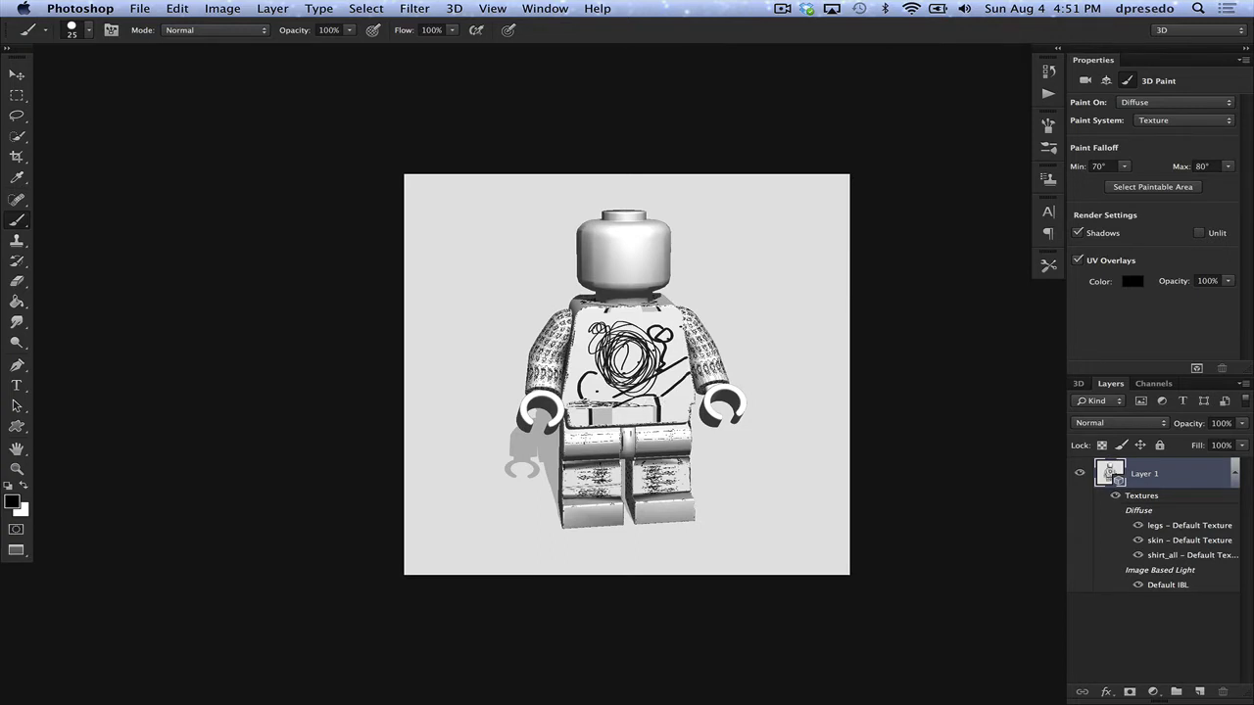
# Regenerate the model's UVs with Low Distortion, accepting that existing textures are cleared.
pyautogui.click(454, 10)
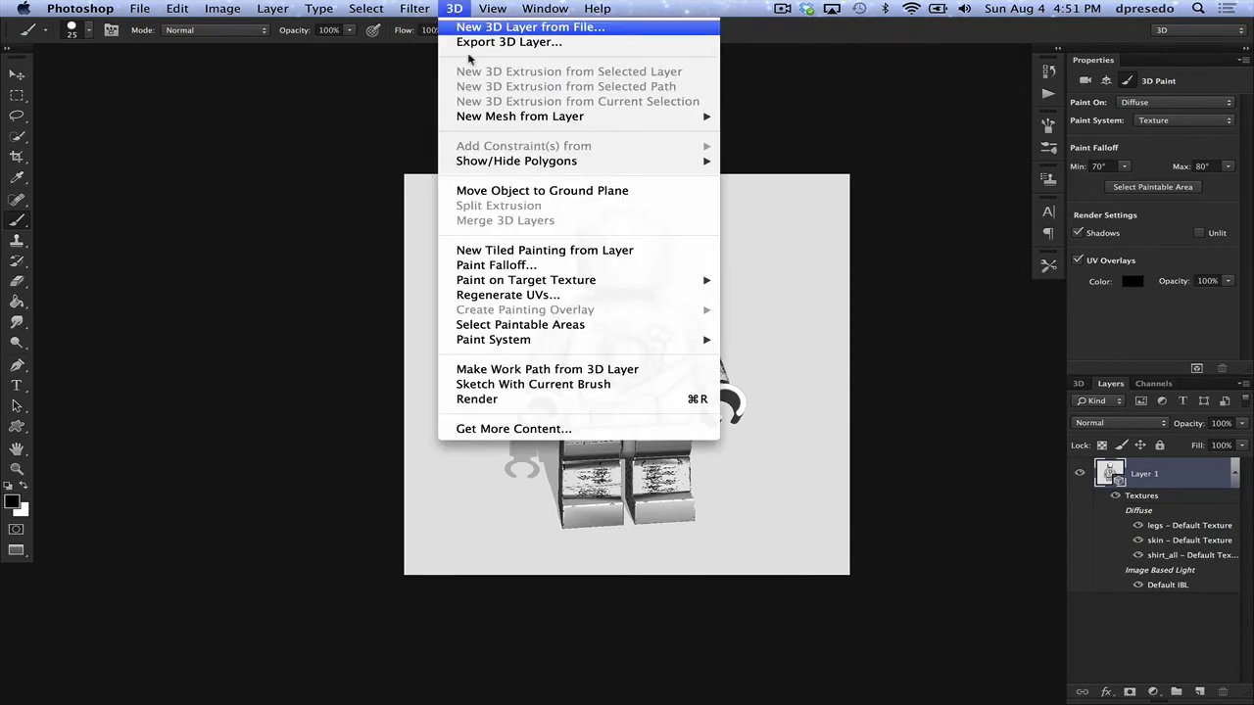
pyautogui.click(603, 297)
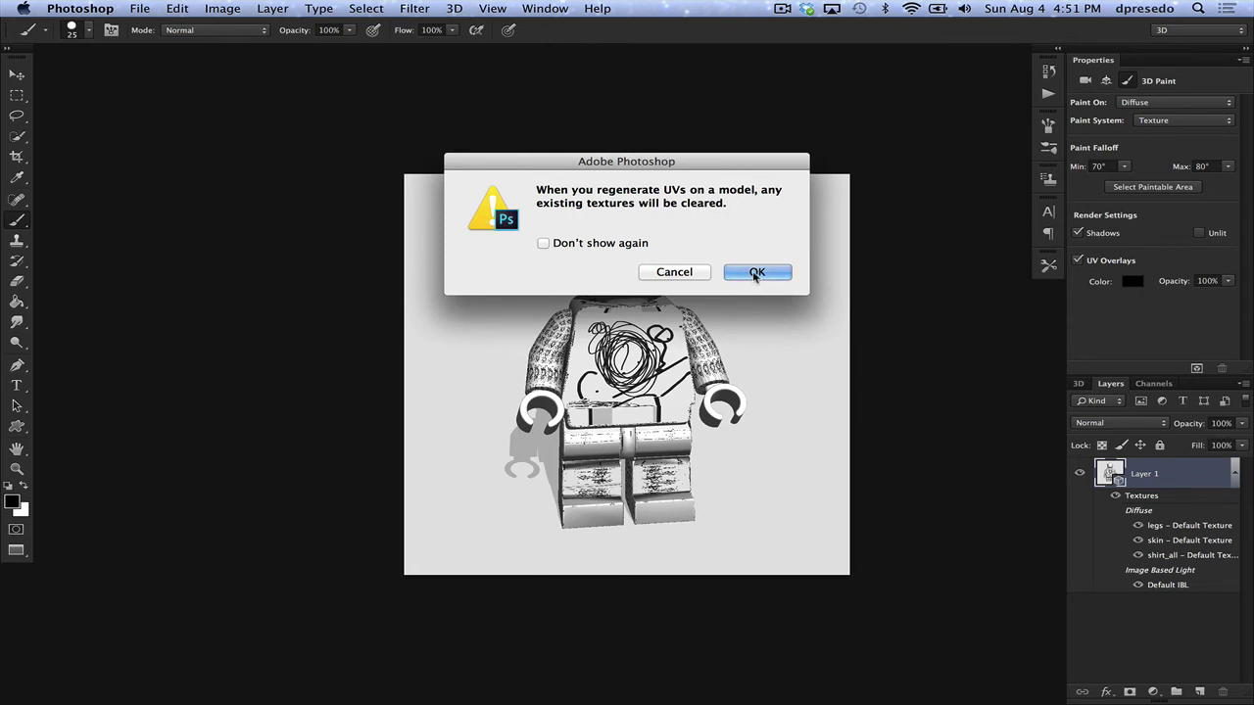
pyautogui.click(757, 273)
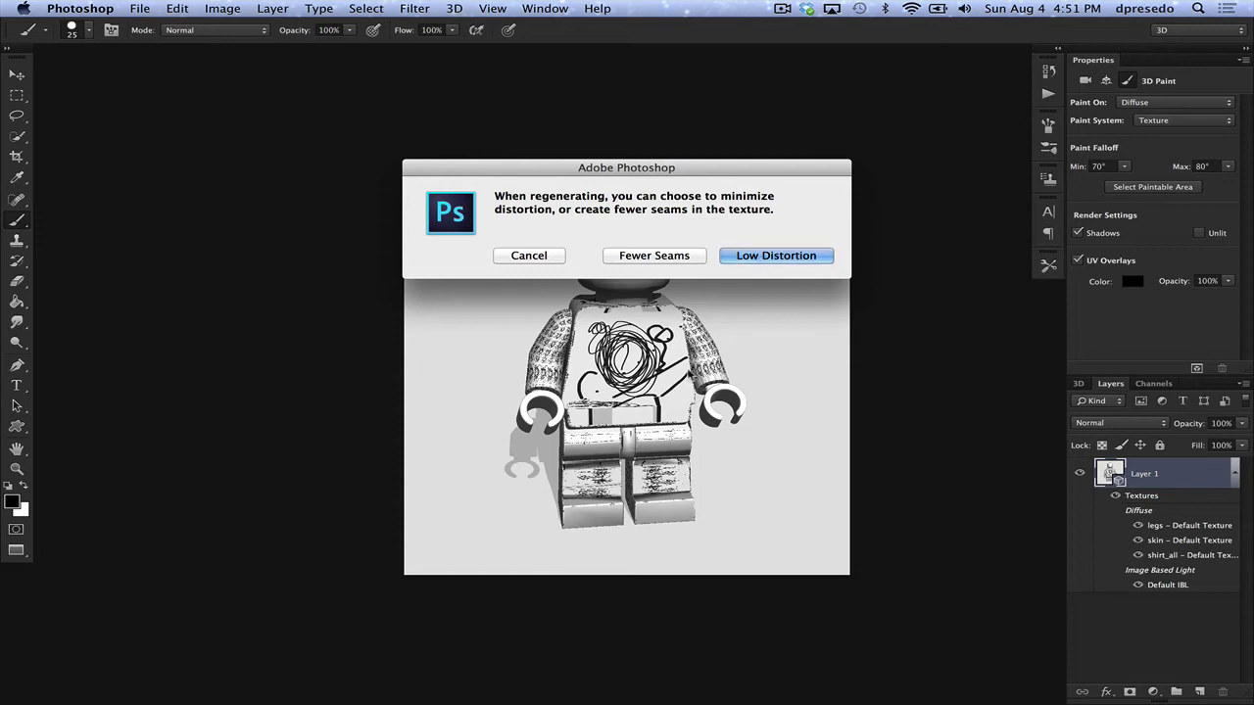
pyautogui.click(772, 257)
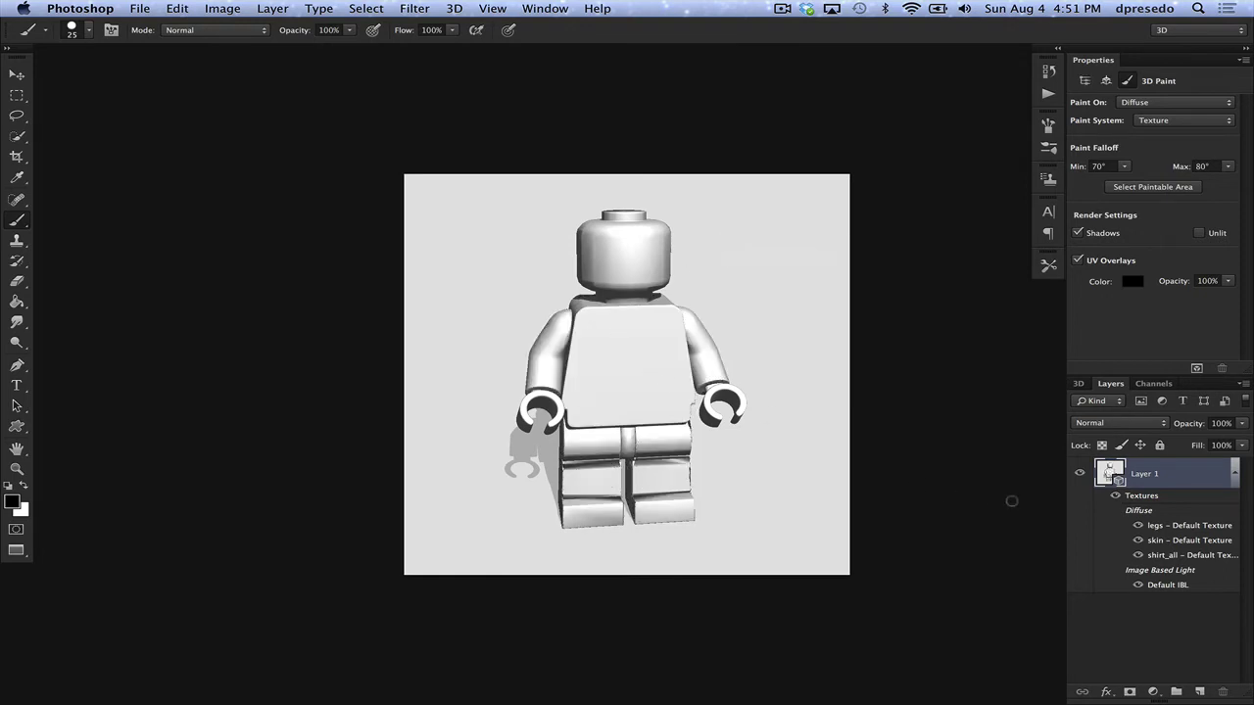
# Open the shirt texture and tile it vertically beside the 3D model.
pyautogui.doubleClick(1169, 556)
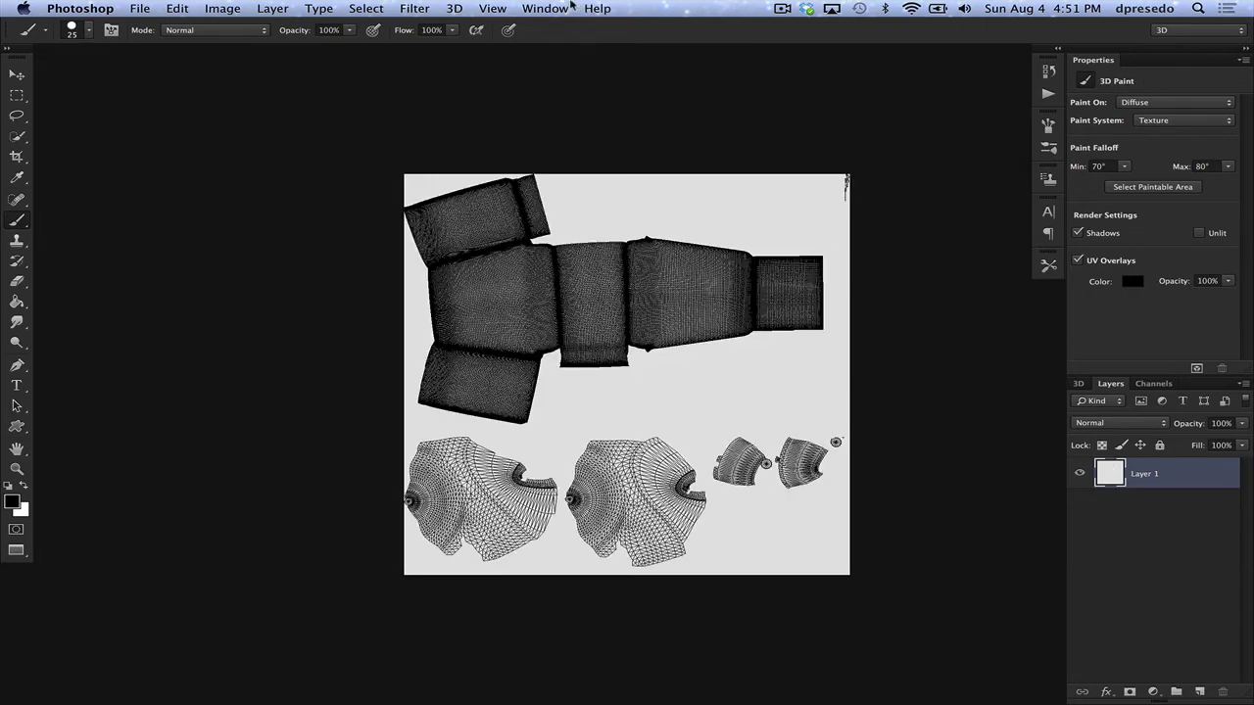
pyautogui.click(562, 8)
pyautogui.moveTo(680, 29)
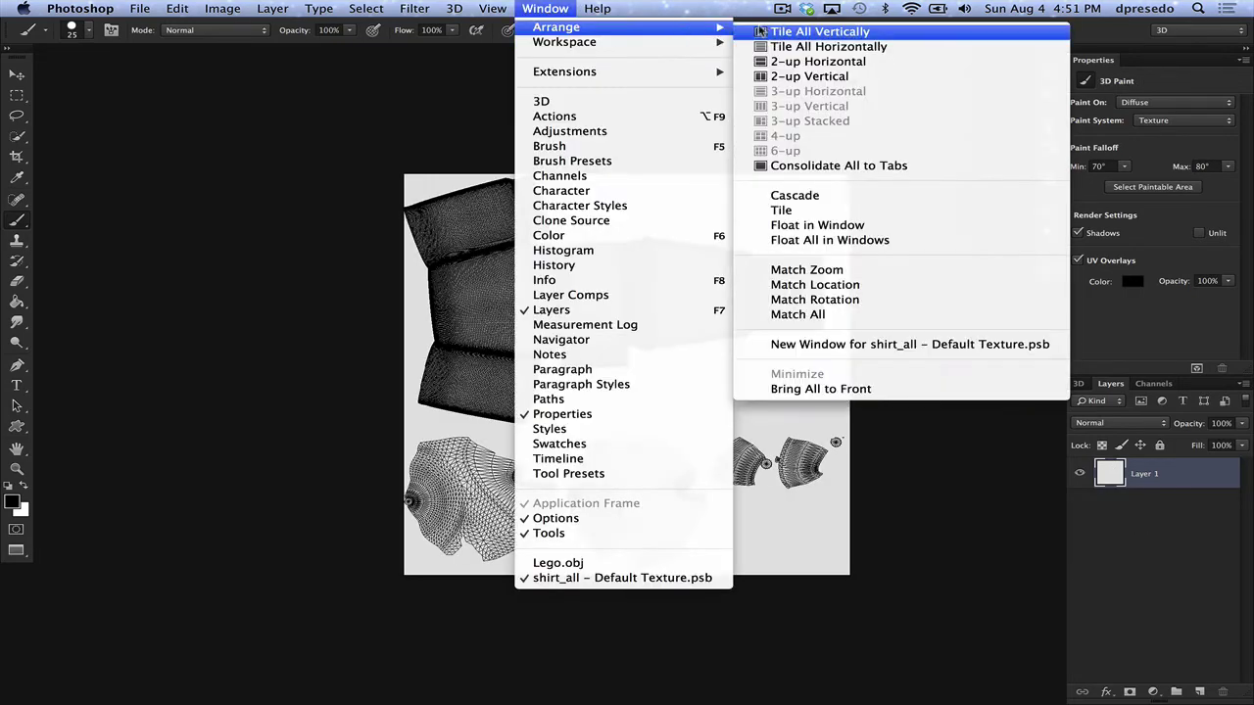
pyautogui.click(764, 31)
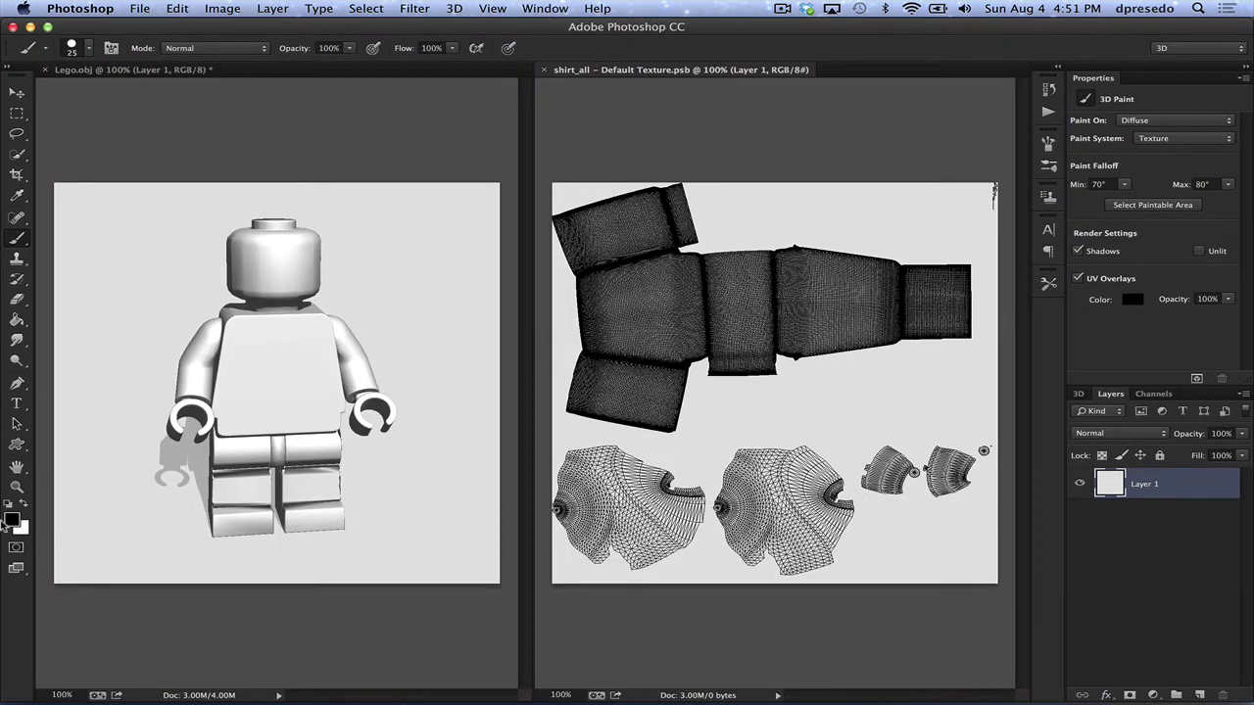
# Set the foreground colour to red and paint red squiggles on the torso and UV sleeve.
pyautogui.click(11, 520)
pyautogui.click(614, 232)
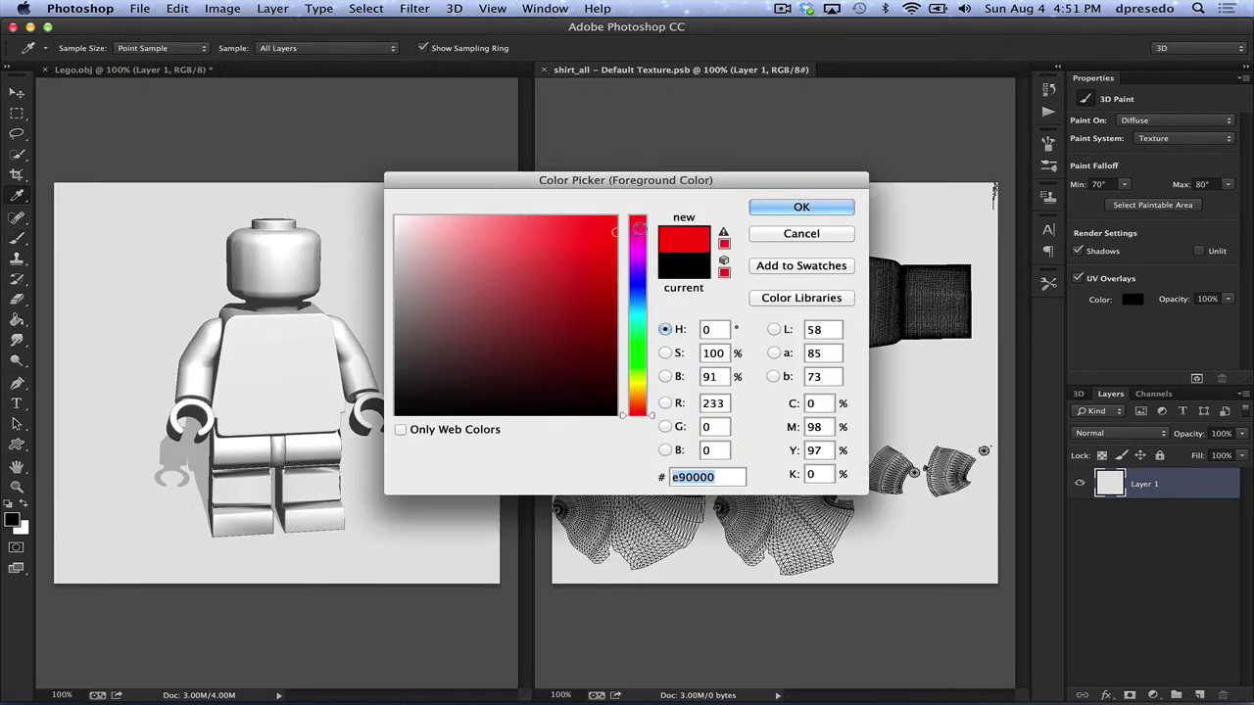
pyautogui.click(802, 207)
pyautogui.moveTo(287, 373)
pyautogui.mouseDown()
pyautogui.moveTo(266, 419)
pyautogui.moveTo(306, 430)
pyautogui.mouseUp()
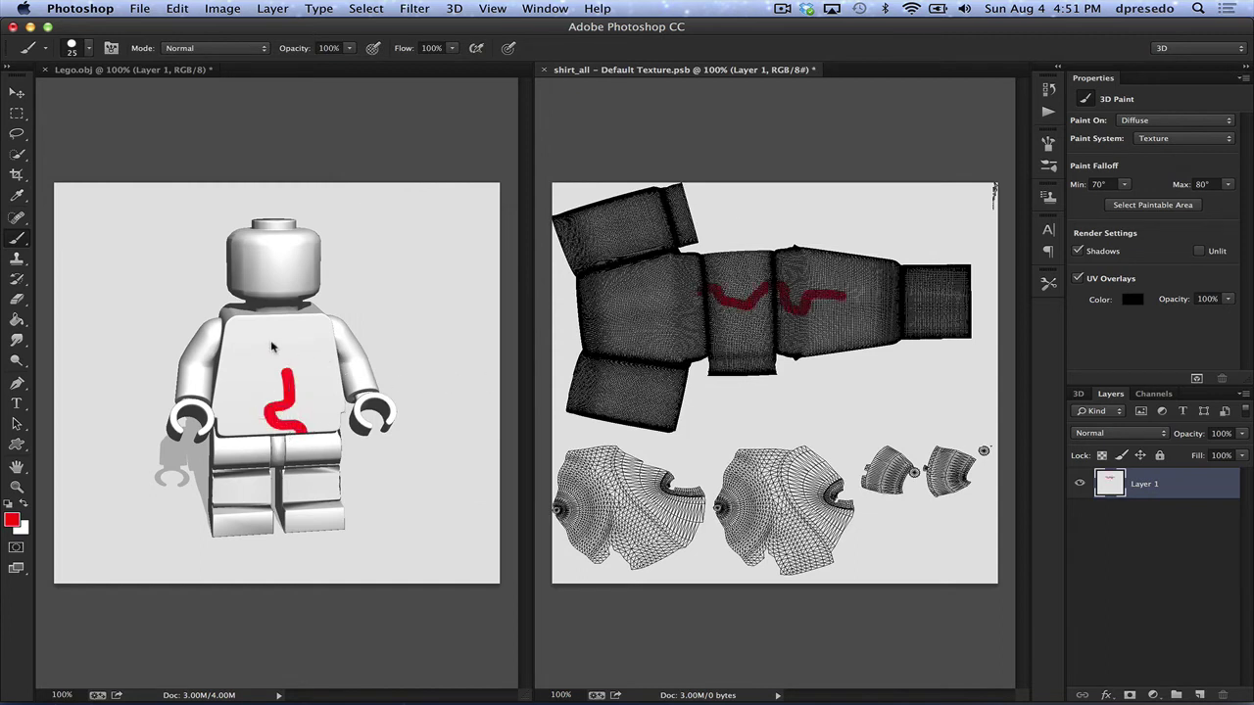
pyautogui.moveTo(266, 333)
pyautogui.mouseDown()
pyautogui.moveTo(240, 345)
pyautogui.moveTo(257, 365)
pyautogui.moveTo(278, 359)
pyautogui.moveTo(260, 373)
pyautogui.mouseUp()
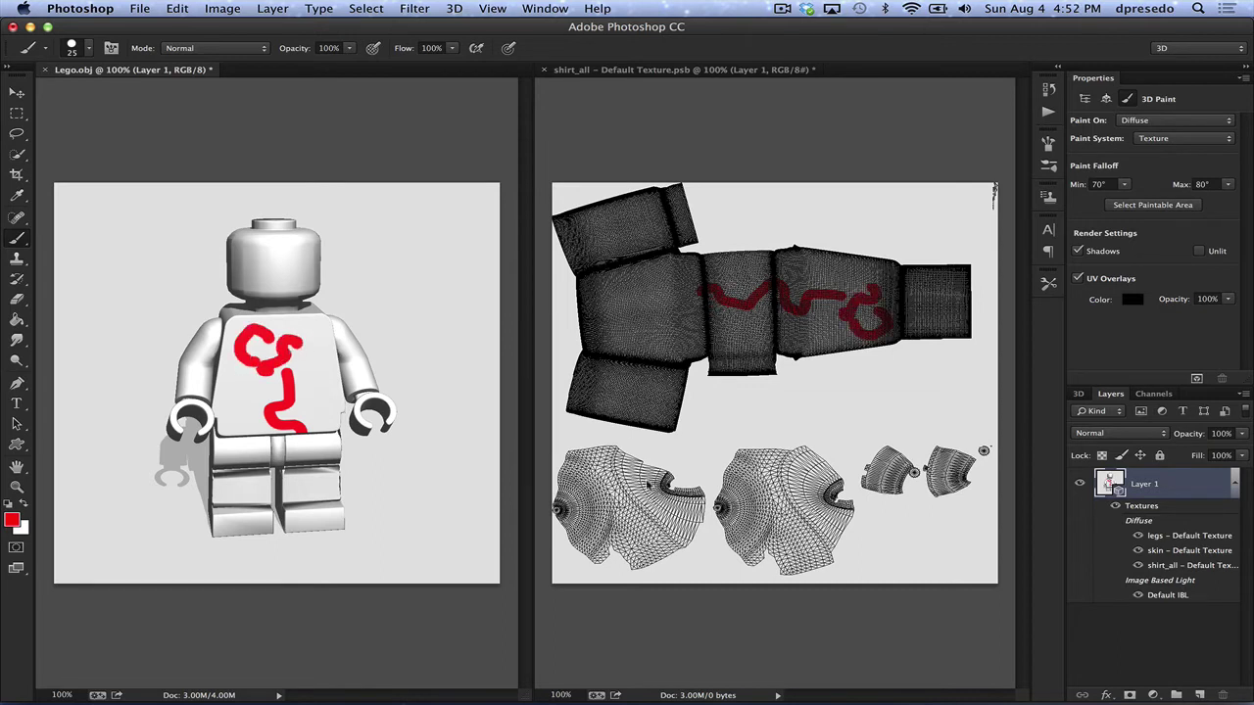
pyautogui.click(618, 485)
pyautogui.moveTo(617, 485); pyautogui.dragTo(636, 518)
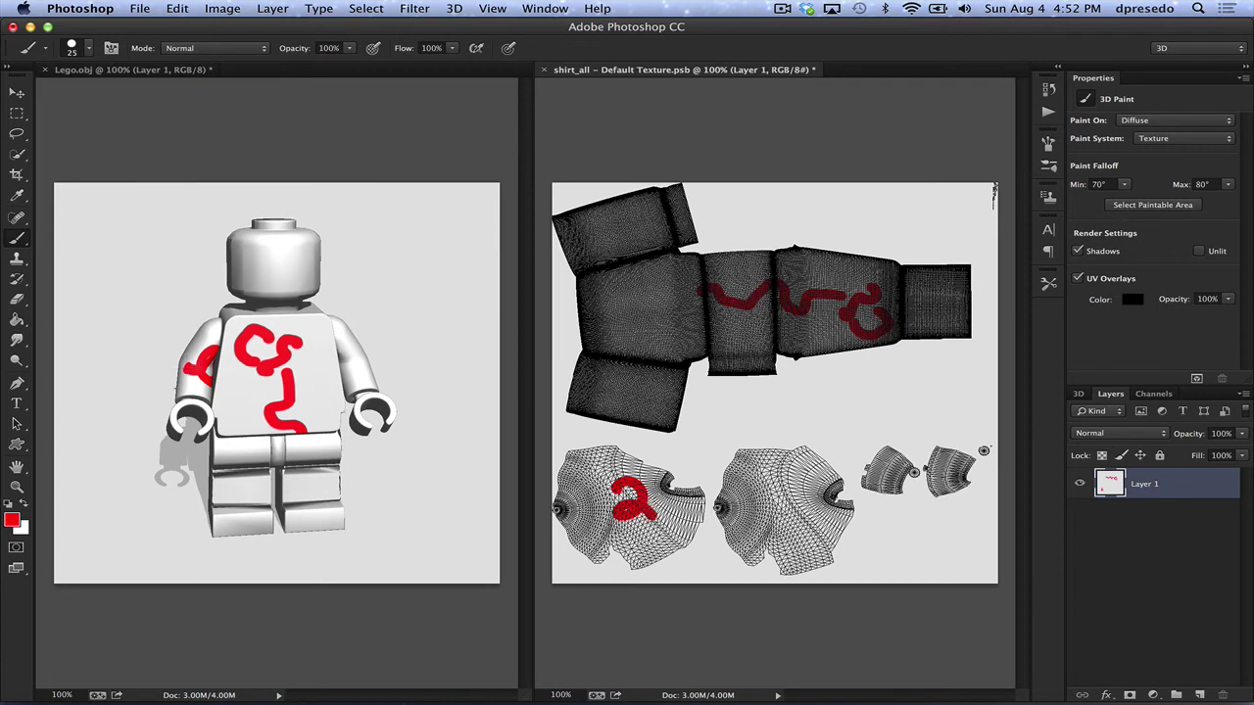
pyautogui.click(17, 320)
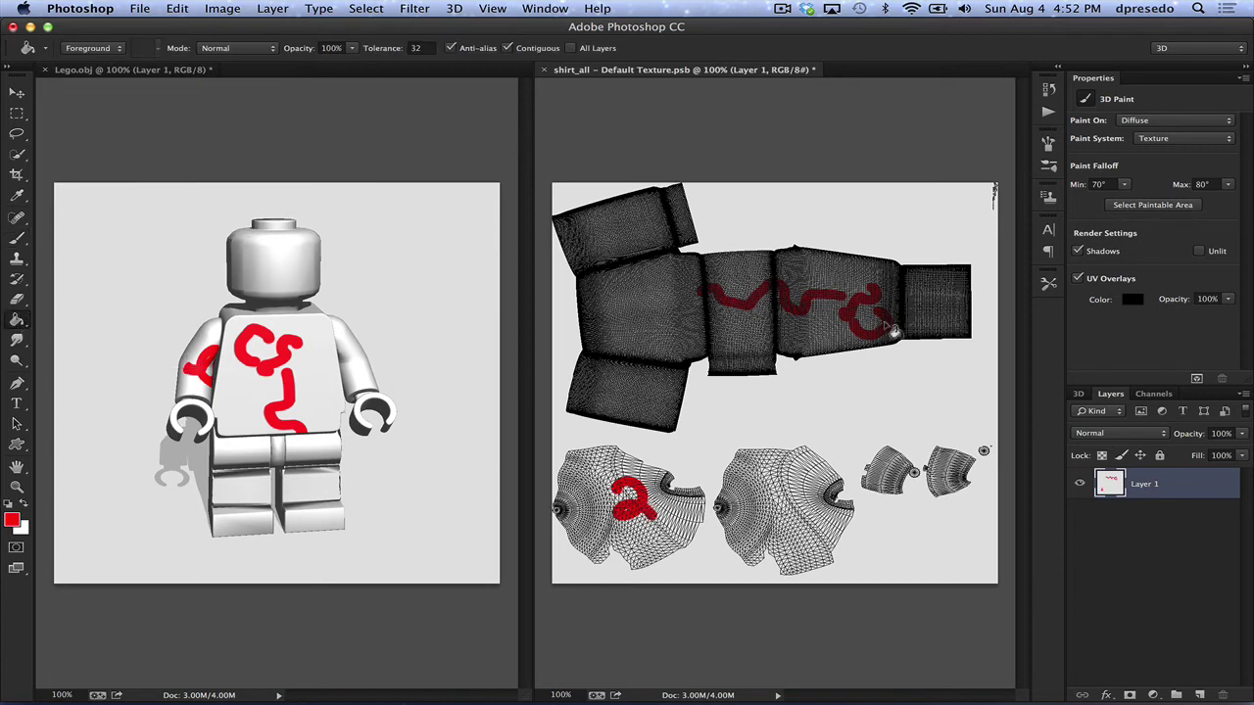
# Fill a new layer on the shirt texture with red, merge it down, save, and close the texture.
pyautogui.click(1200, 695)
pyautogui.click(830, 224)
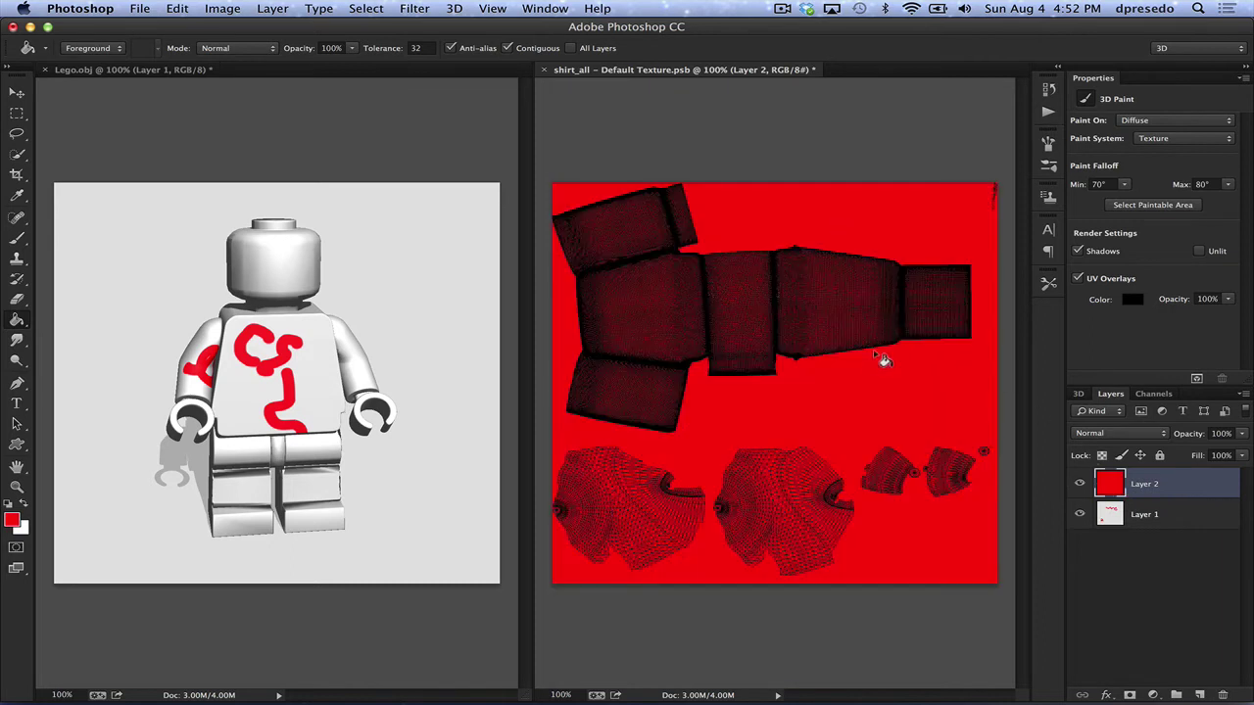
pyautogui.press('super+e')
pyautogui.press('super+s')
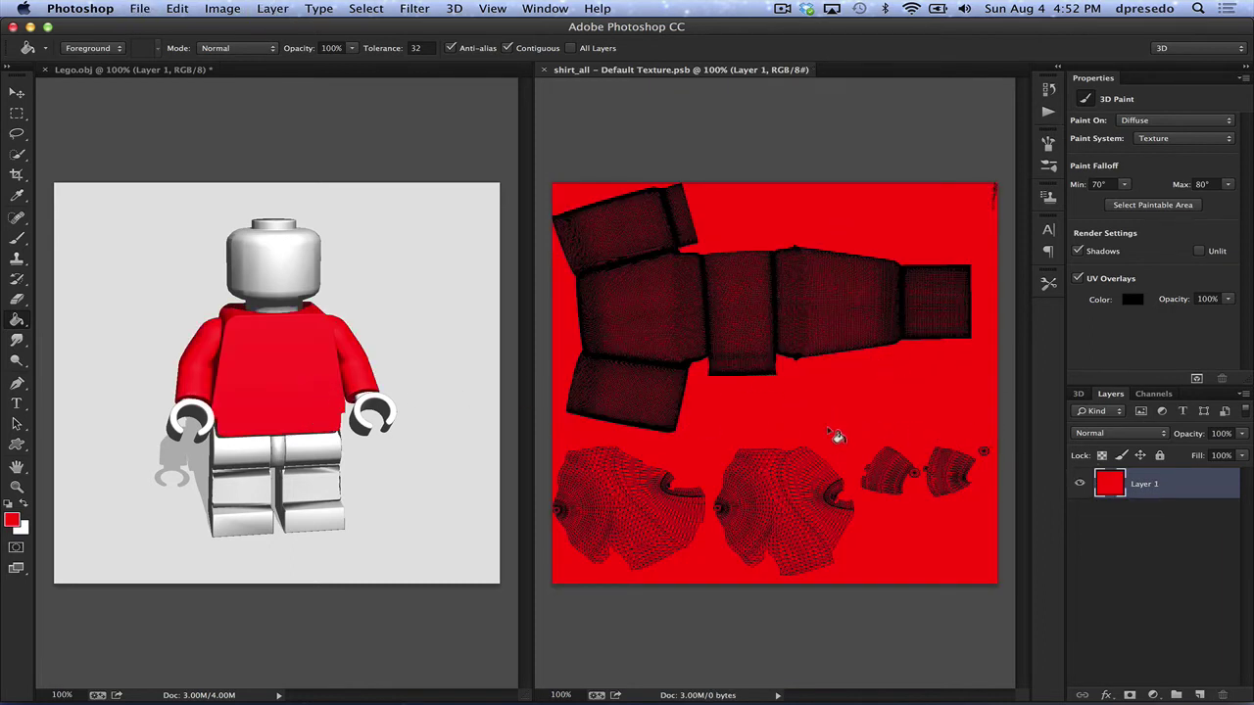
pyautogui.click(544, 70)
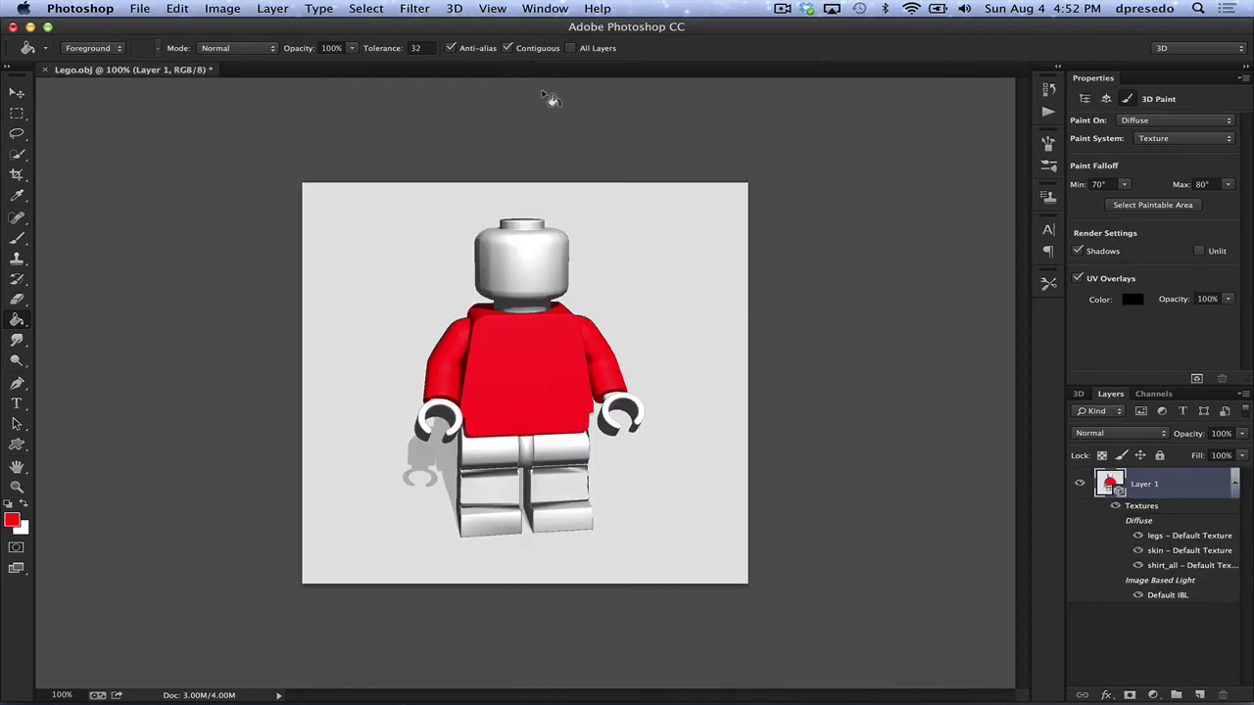
# Open the legs texture and choose blue 002ac6 in the Color Picker.
pyautogui.doubleClick(1159, 535)
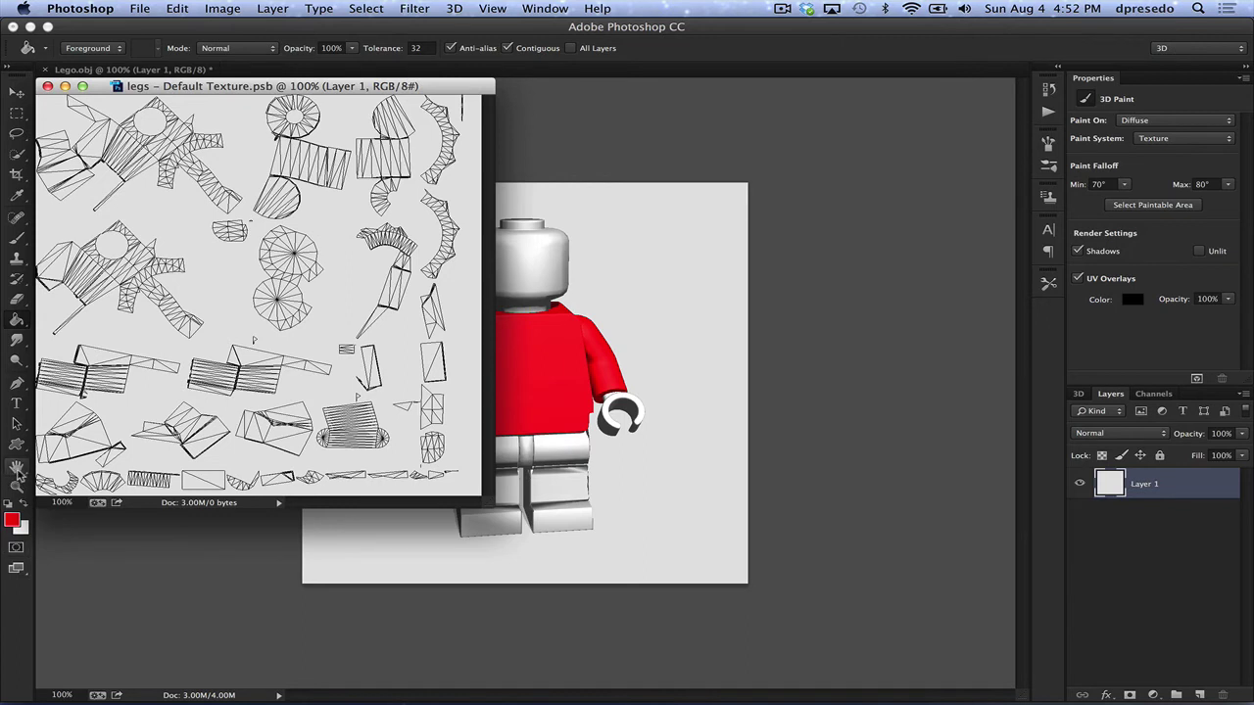
pyautogui.click(20, 529)
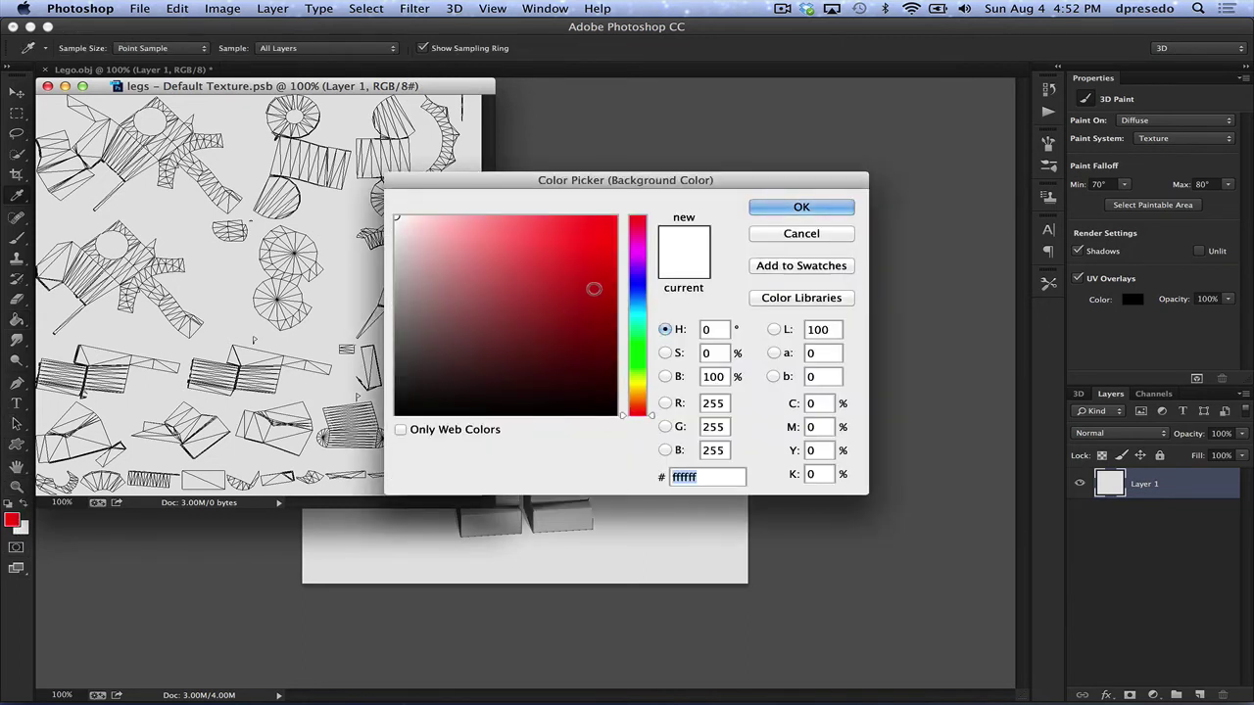
pyautogui.click(637, 290)
pyautogui.click(615, 260)
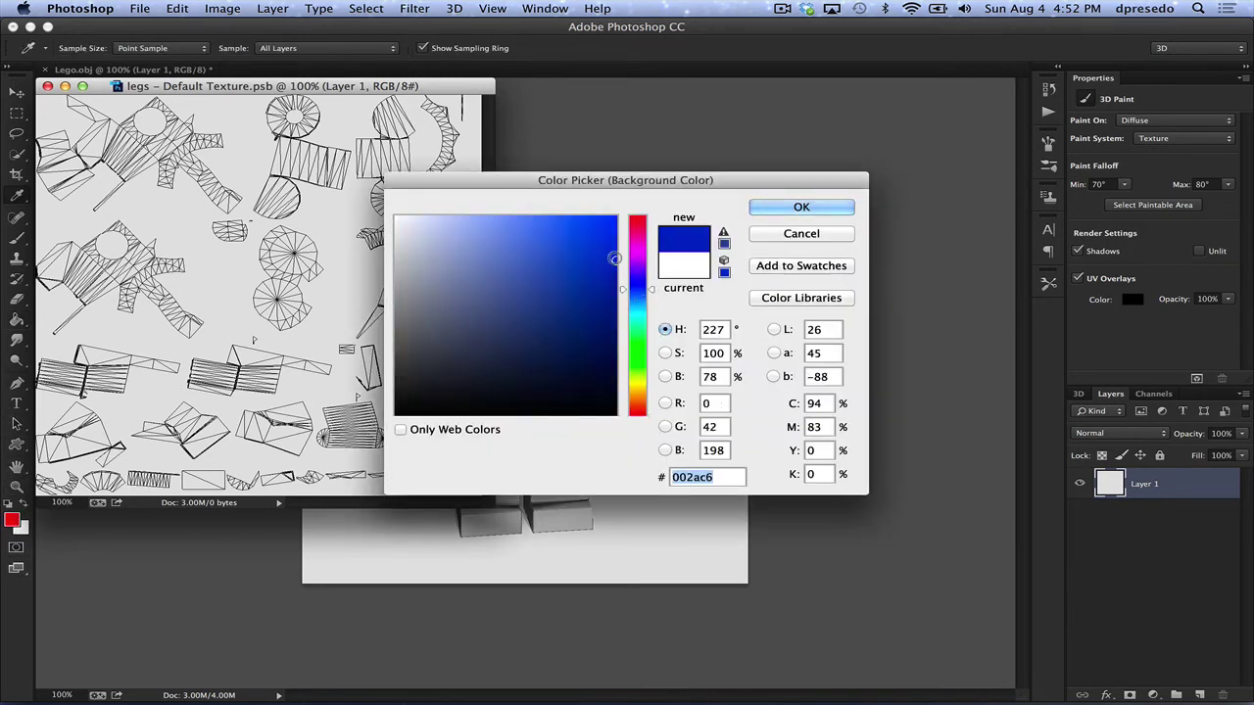
pyautogui.click(760, 209)
pyautogui.click(244, 286)
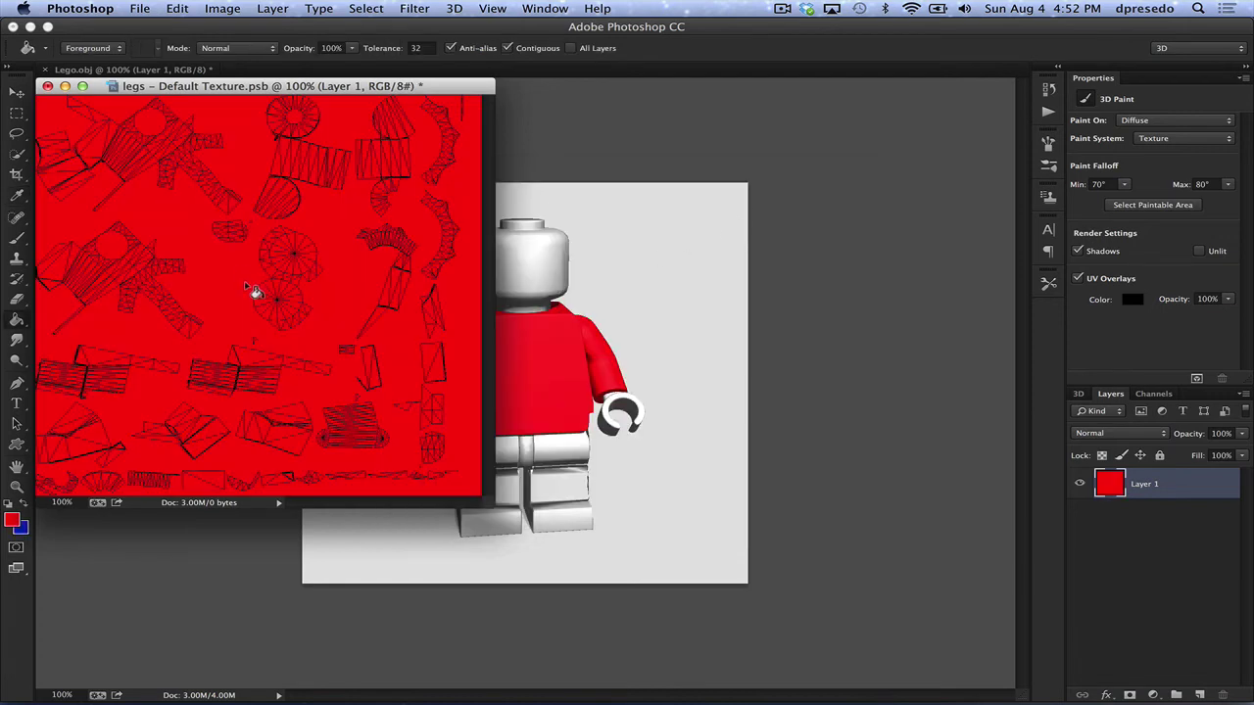
# Fill the legs texture with blue using the Paint Bucket, then save and close it.
pyautogui.click(23, 505)
pyautogui.click(222, 282)
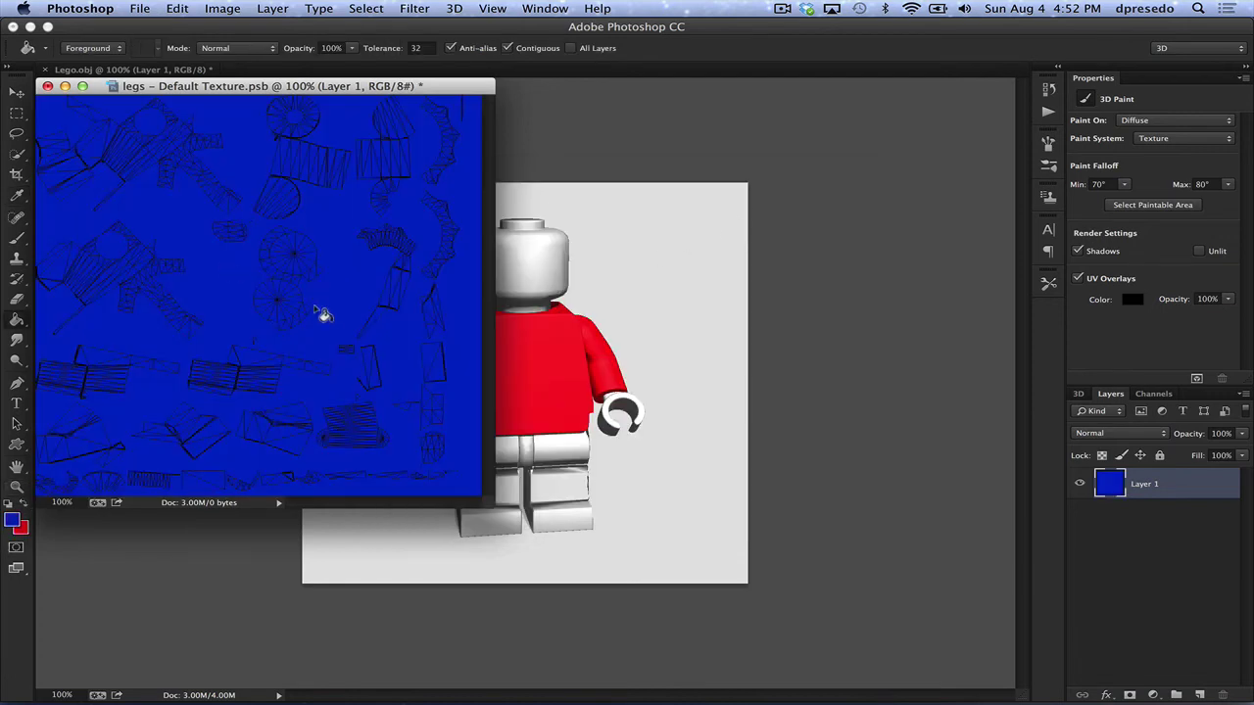
pyautogui.press('super+s')
pyautogui.press('super+w')
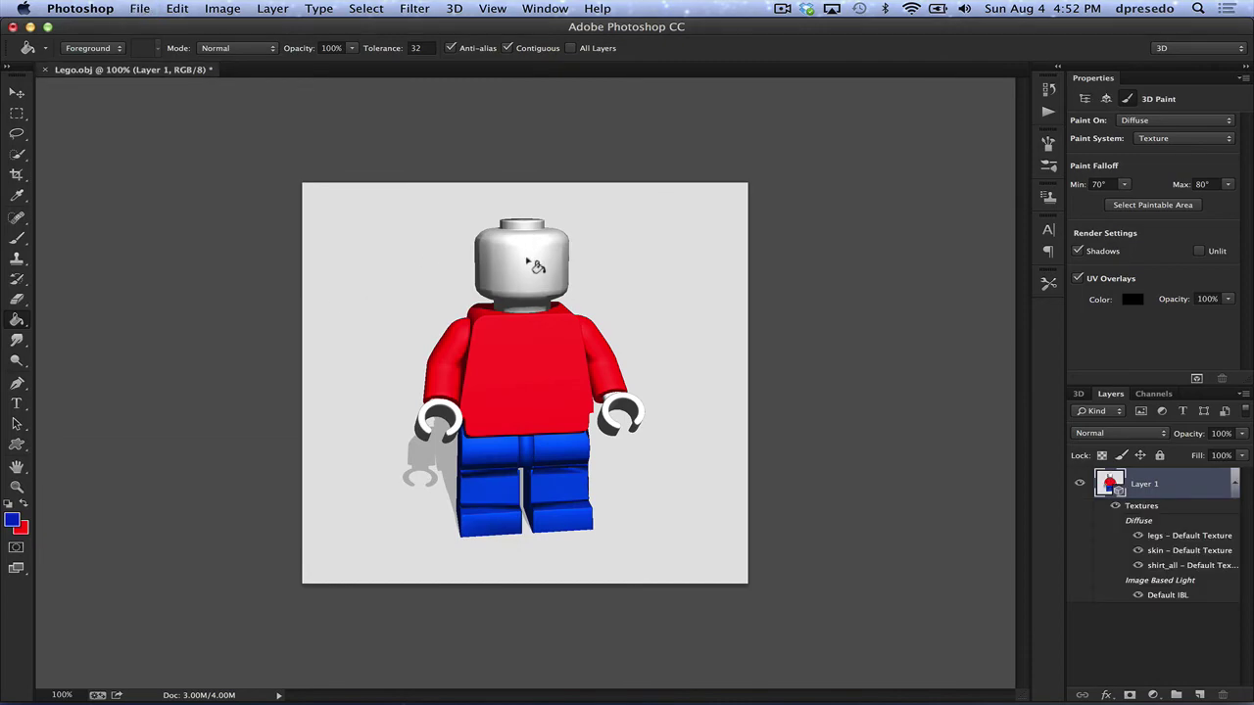
# Open the skin texture and fill it with bright yellow using the Paint Bucket.
pyautogui.doubleClick(1159, 555)
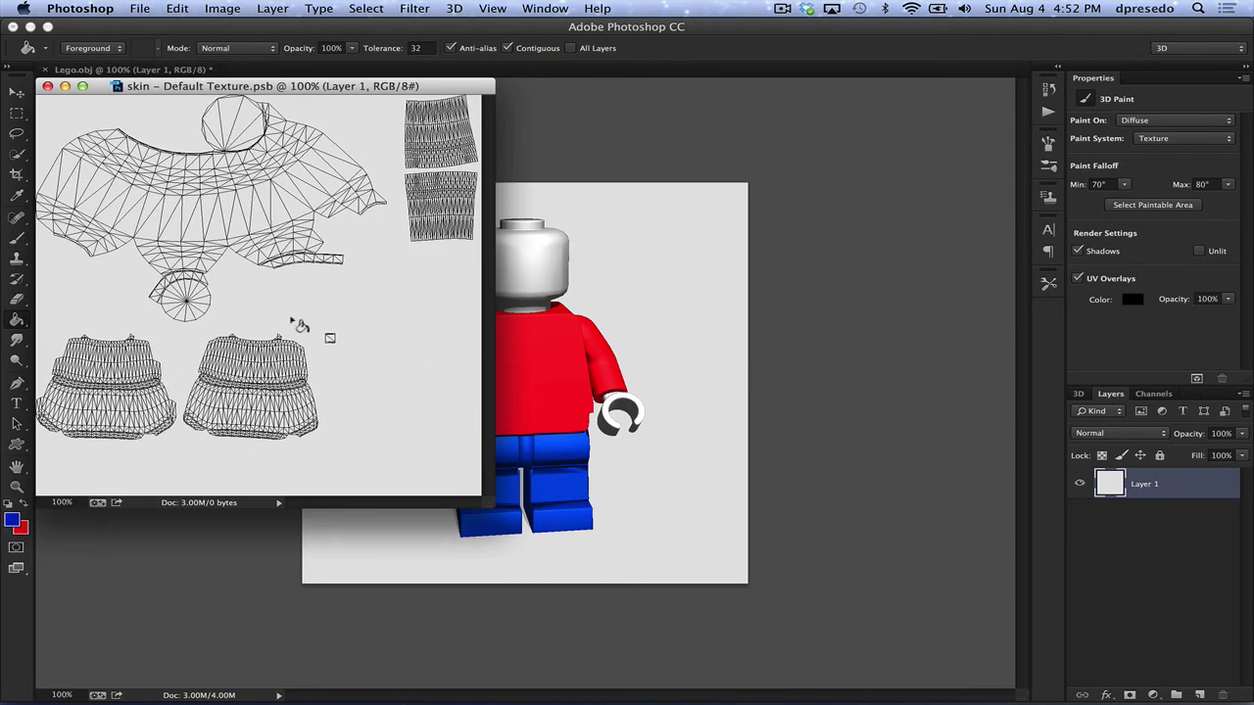
pyautogui.click(12, 521)
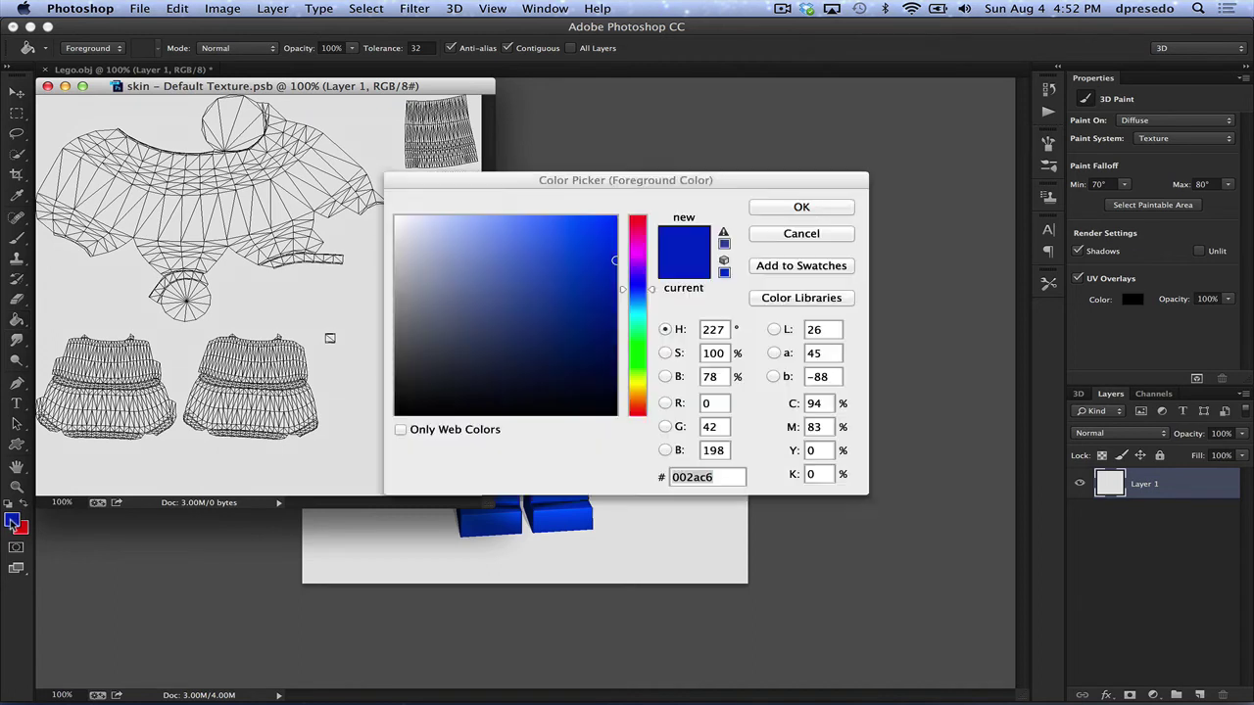
pyautogui.click(637, 385)
pyautogui.click(607, 222)
pyautogui.click(770, 211)
pyautogui.press('g')
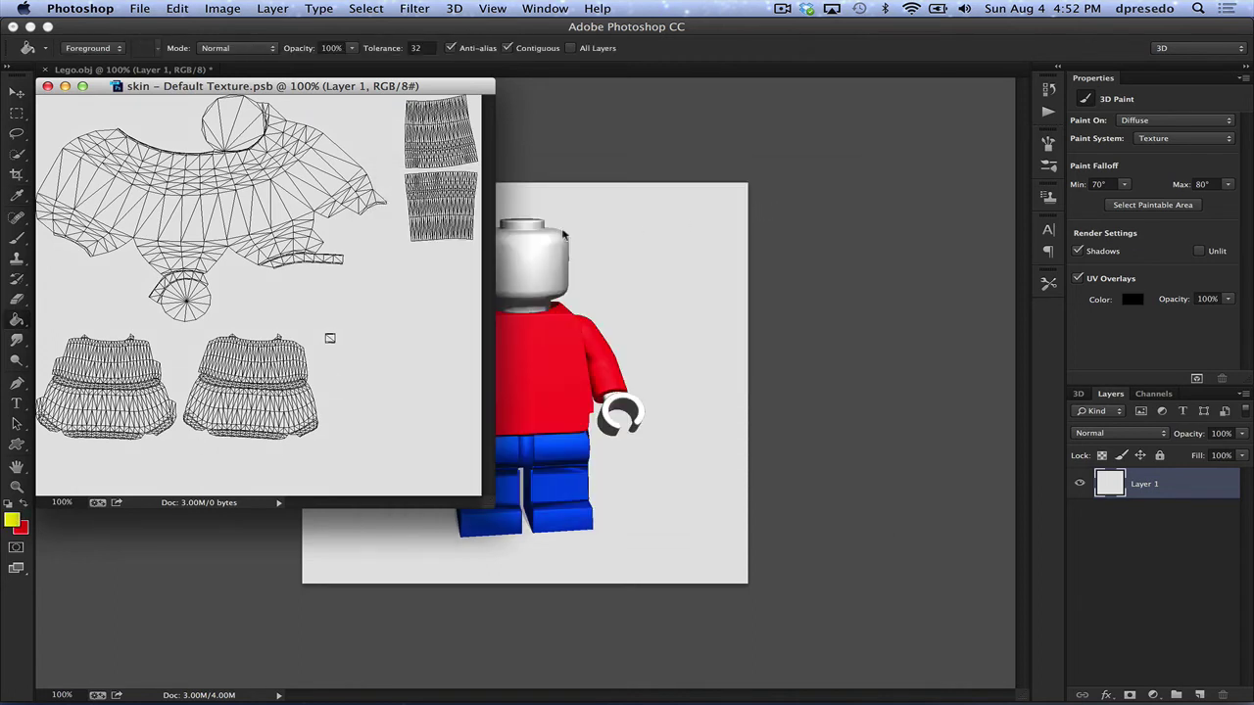
pyautogui.click(309, 239)
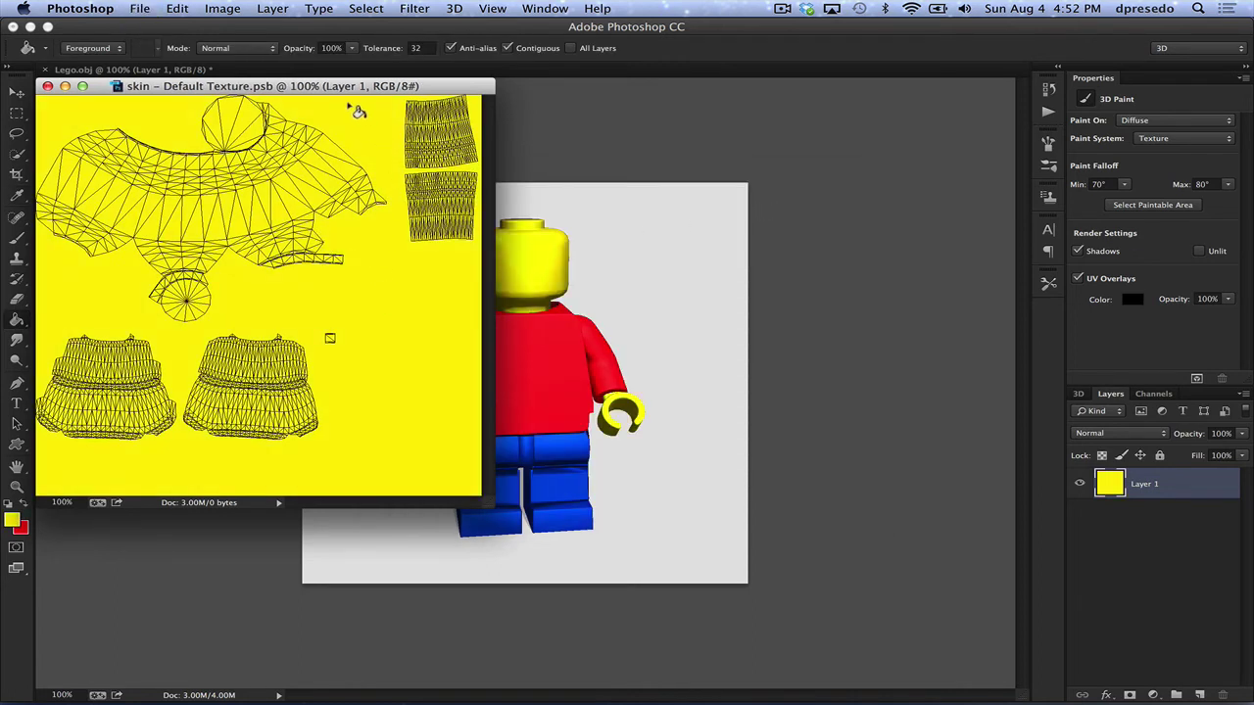
# Tile the model and skin texture windows vertically side by side.
pyautogui.moveTo(323, 88); pyautogui.dragTo(950, 137)
pyautogui.click(546, 8)
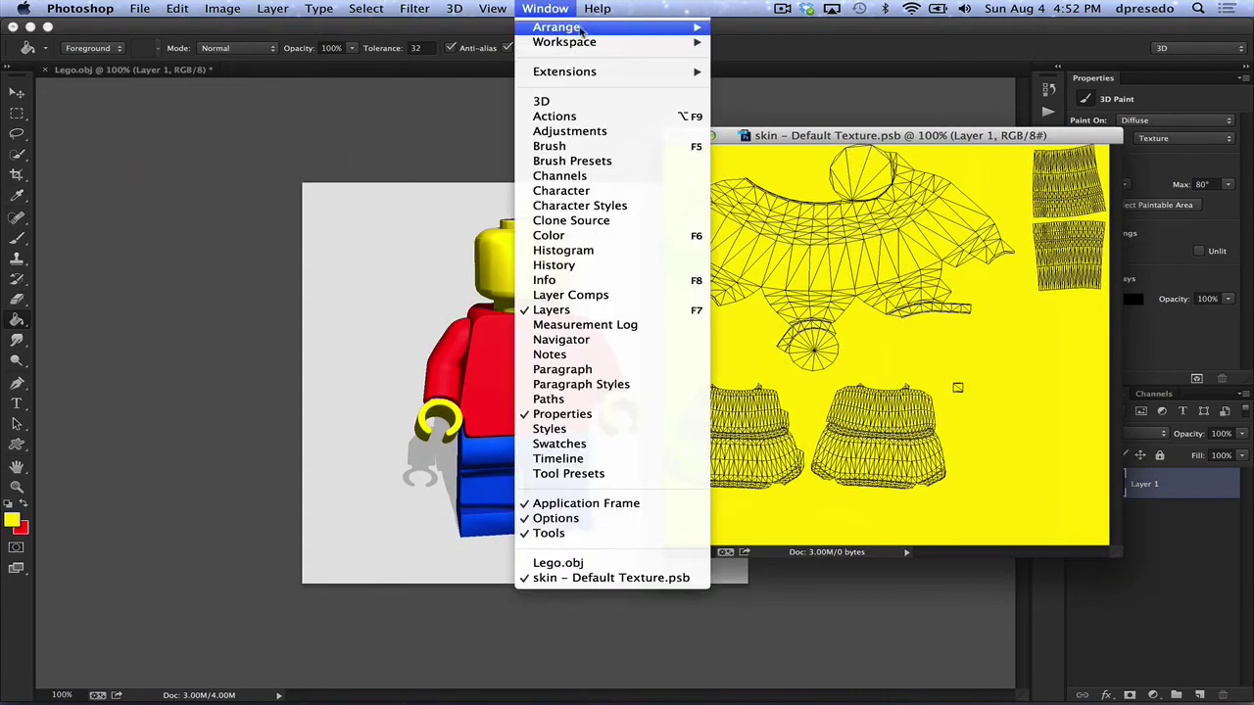
pyautogui.moveTo(635, 30)
pyautogui.click(776, 35)
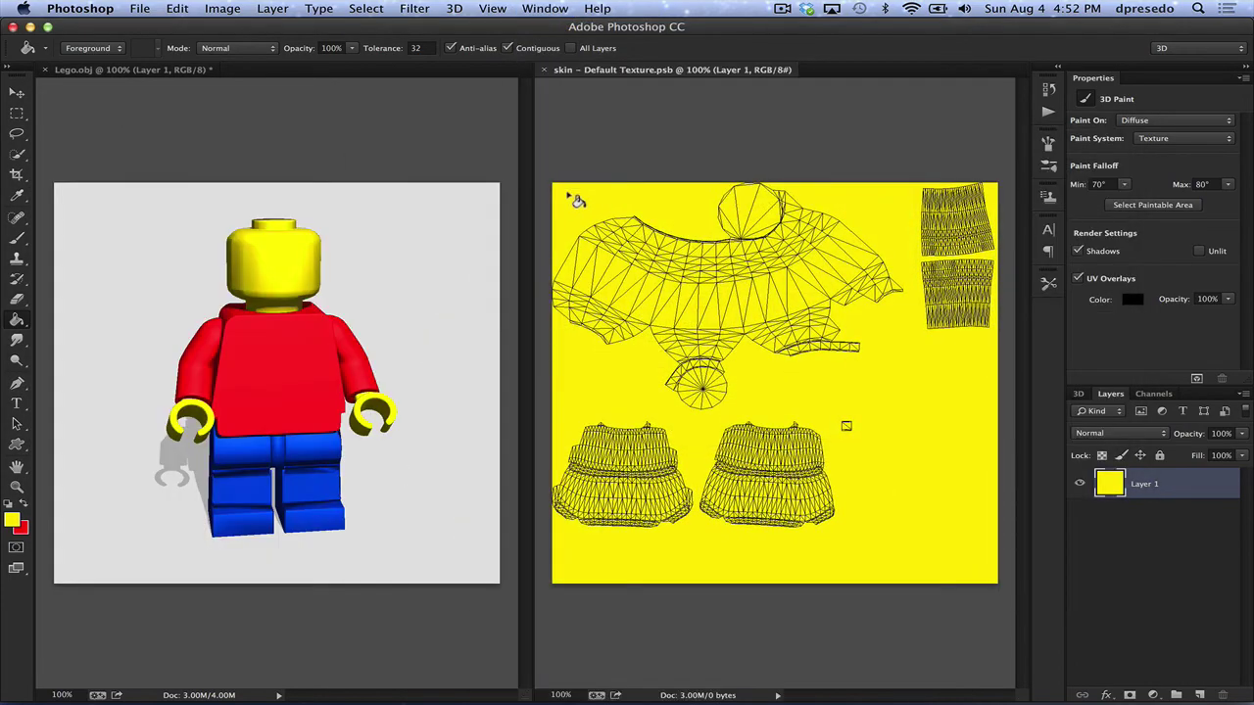
# Reset to default colours and paint two black eyes and a smile on the head.
pyautogui.press('b')
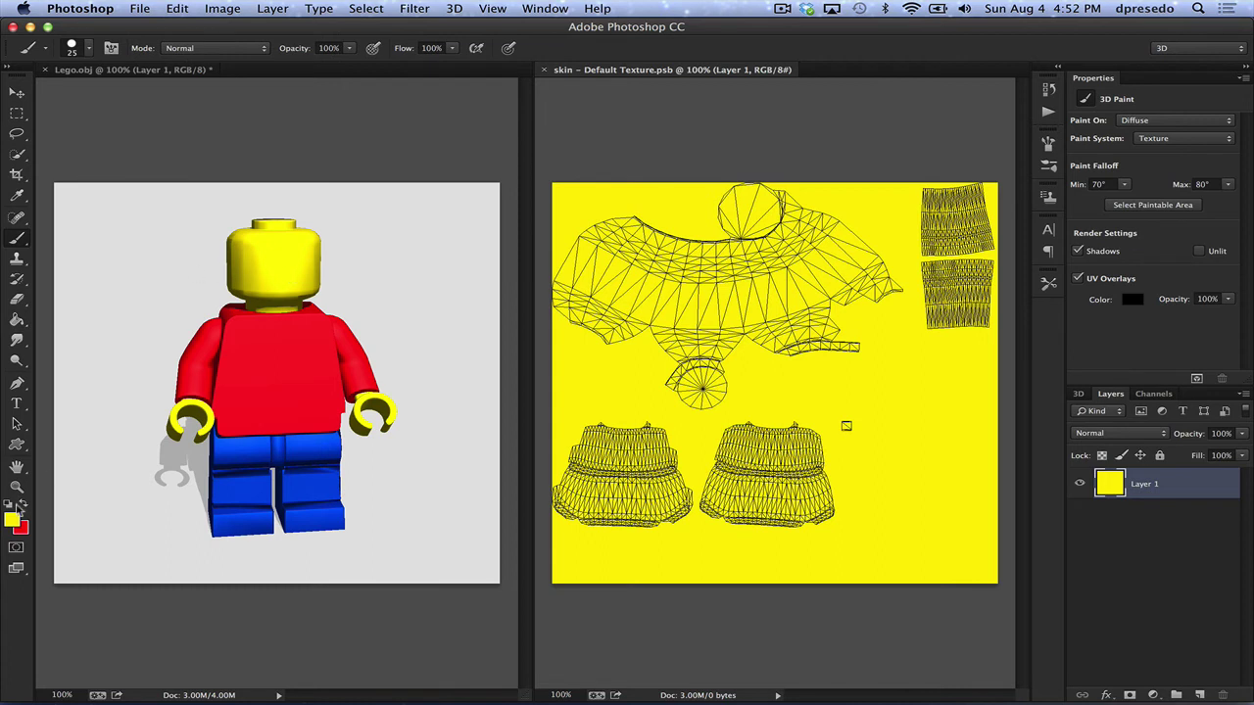
pyautogui.click(9, 503)
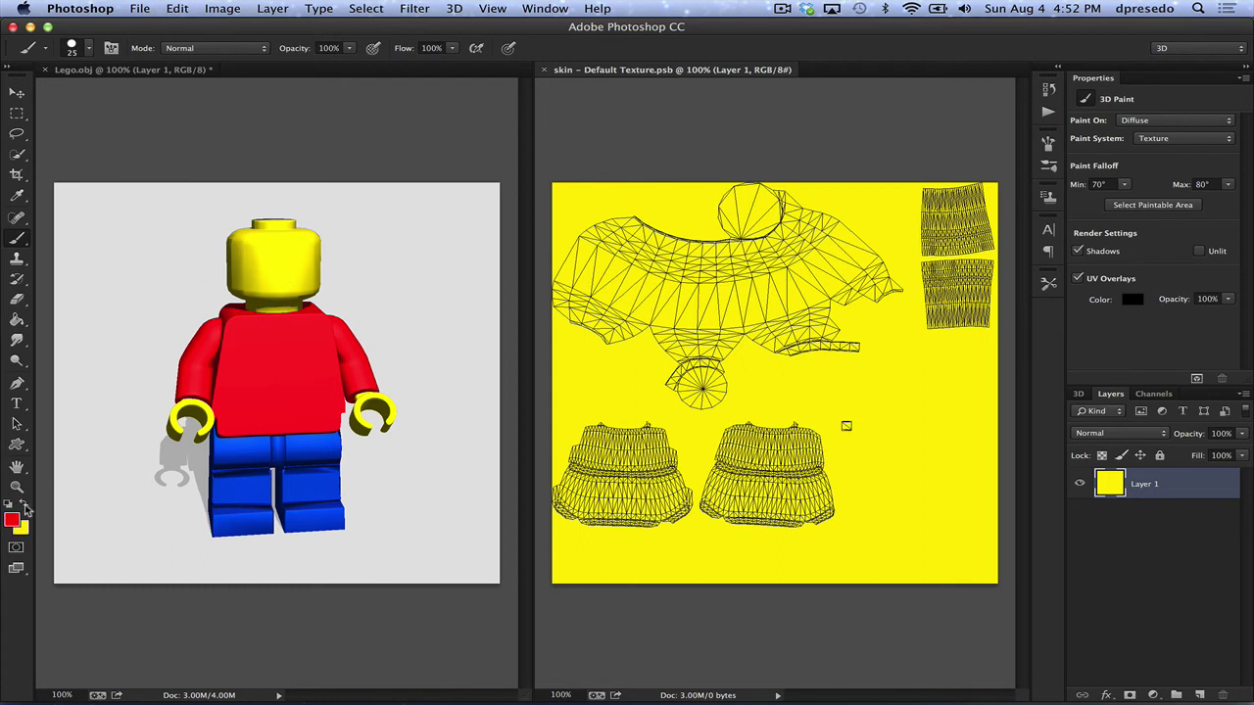
pyautogui.click(257, 259)
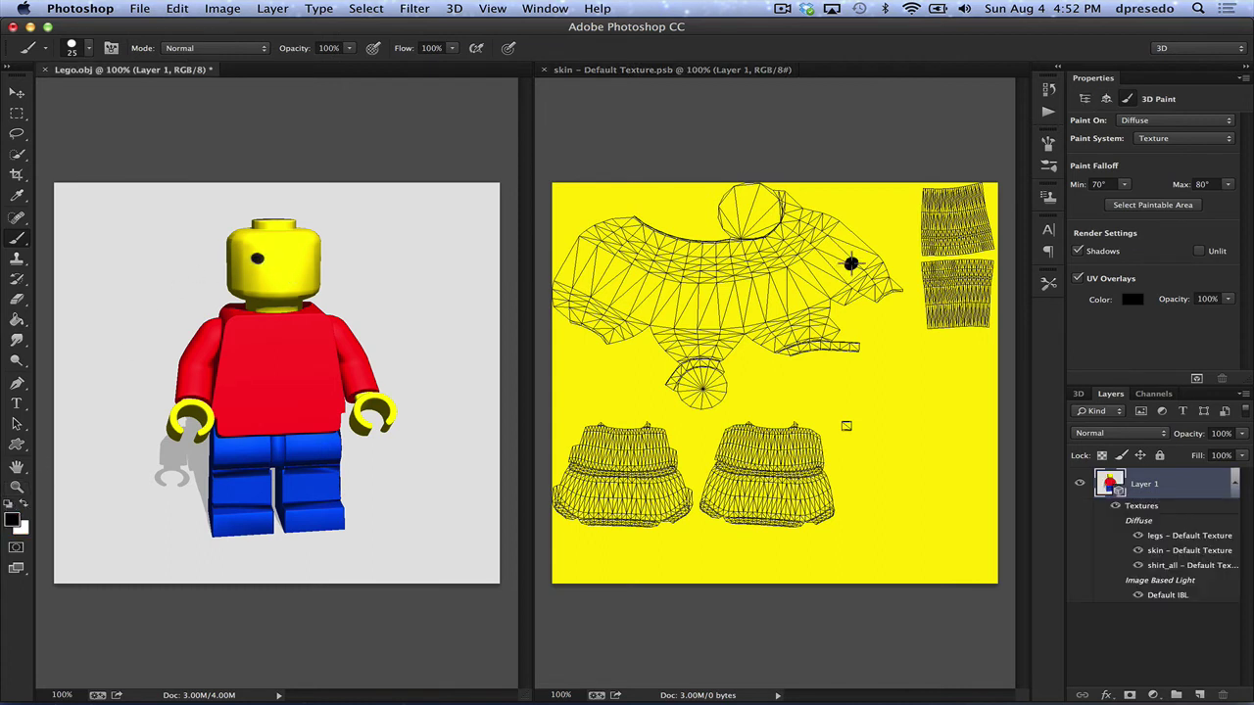
pyautogui.click(292, 257)
pyautogui.moveTo(253, 277)
pyautogui.mouseDown()
pyautogui.moveTo(279, 291)
pyautogui.moveTo(296, 278)
pyautogui.mouseUp()
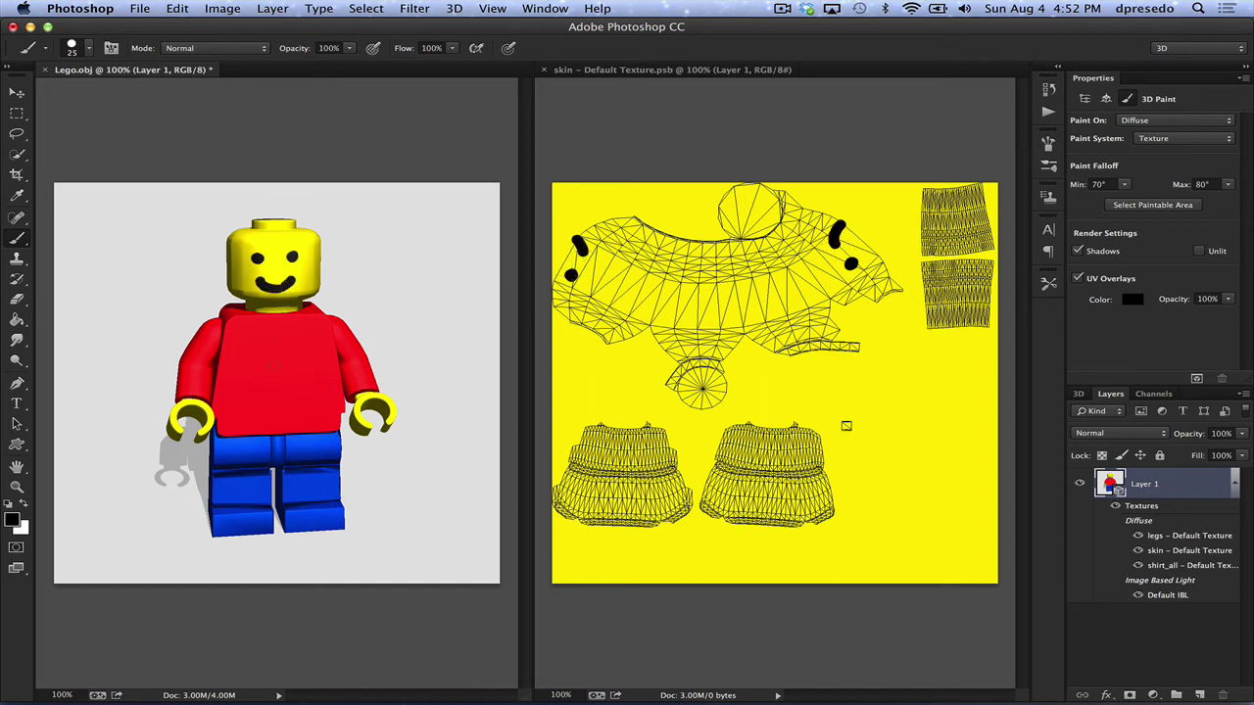
# Paint a black splat across the shirt, then switch to white and paint the feet.
pyautogui.moveTo(285, 344)
pyautogui.mouseDown()
pyautogui.moveTo(263, 376)
pyautogui.moveTo(292, 360)
pyautogui.moveTo(262, 415)
pyautogui.mouseUp()
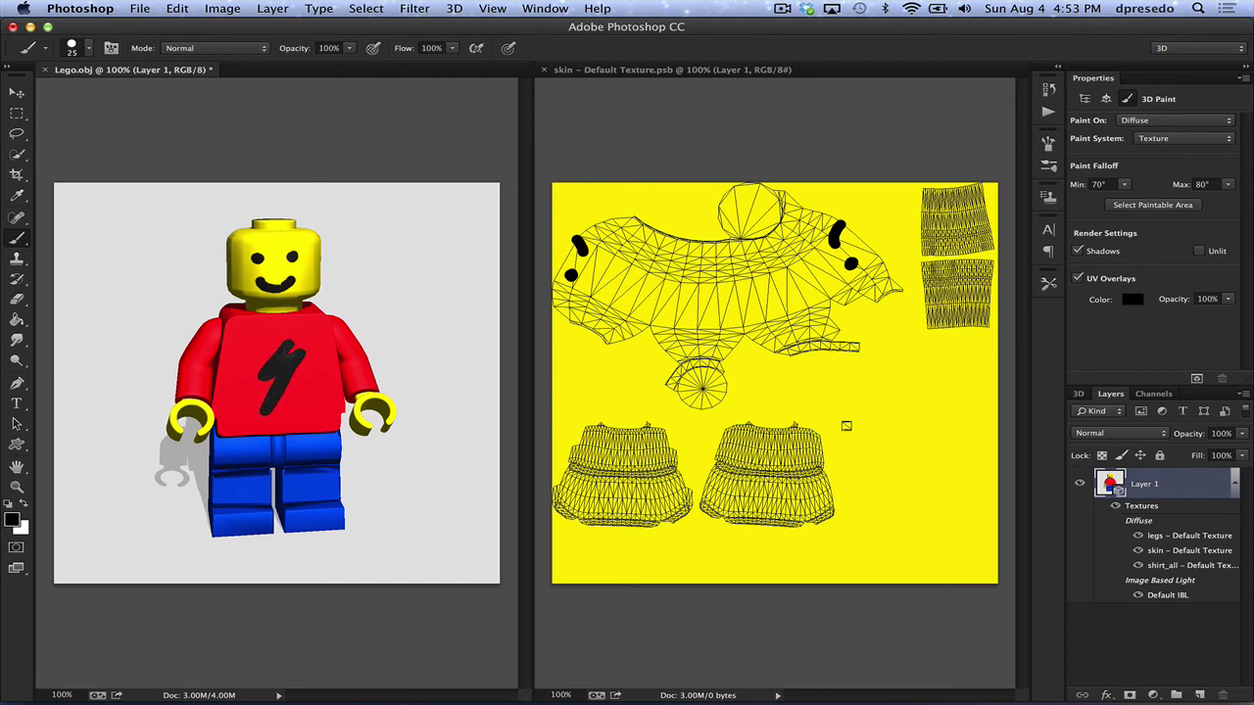
pyautogui.moveTo(291, 348); pyautogui.dragTo(310, 328)
pyautogui.moveTo(289, 384); pyautogui.dragTo(315, 351)
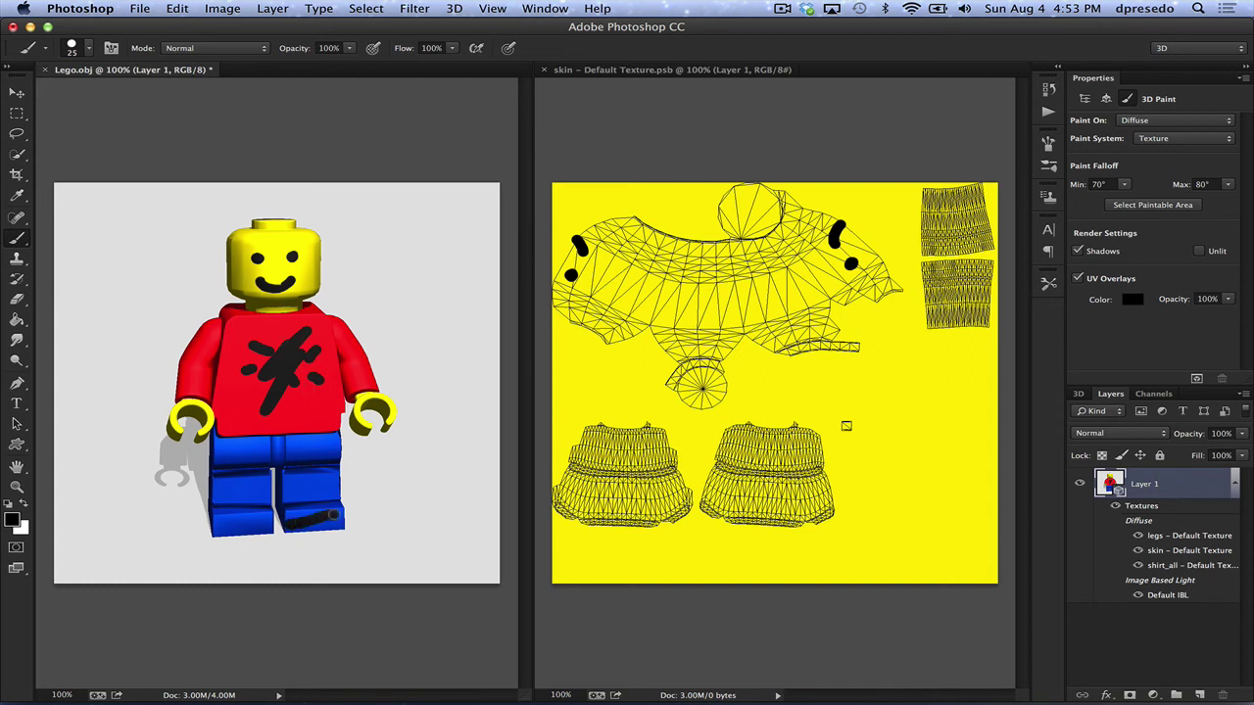
pyautogui.moveTo(333, 514); pyautogui.dragTo(299, 517)
pyautogui.press('x')
pyautogui.moveTo(217, 521); pyautogui.dragTo(333, 517)
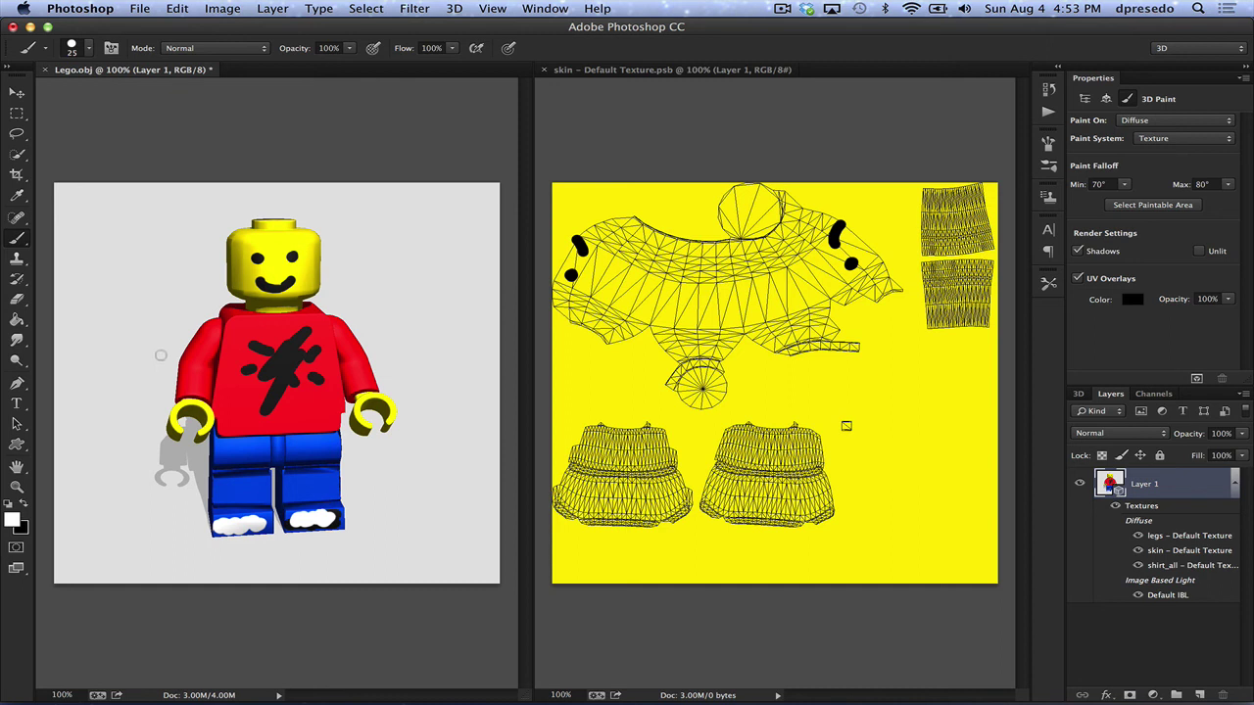
# Run 3D > Regenerate UVs on the finished minifigure.
pyautogui.click(455, 7)
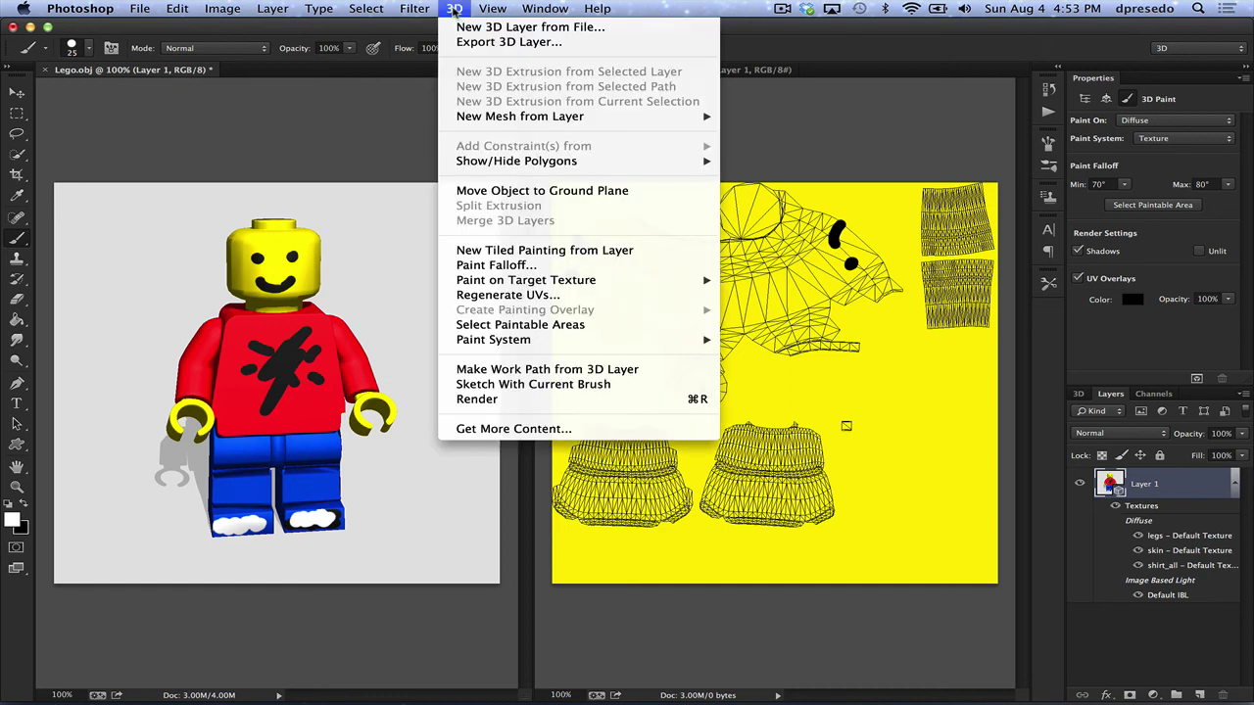
pyautogui.click(592, 303)
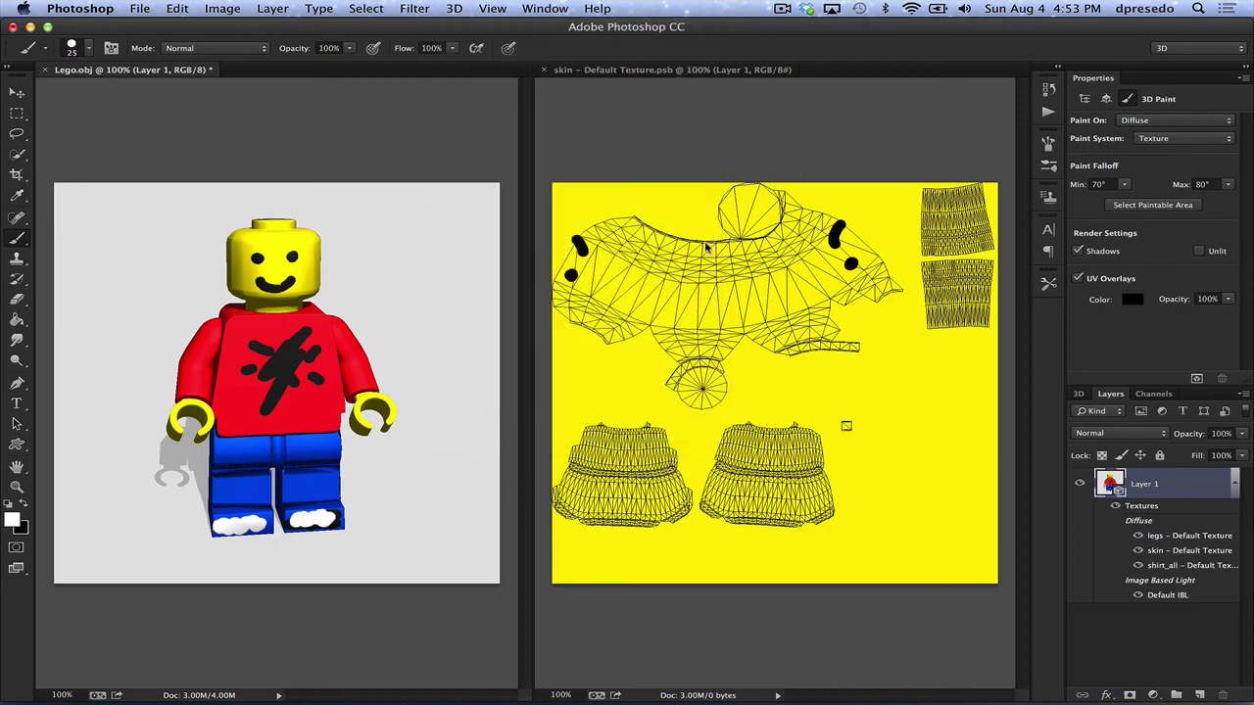